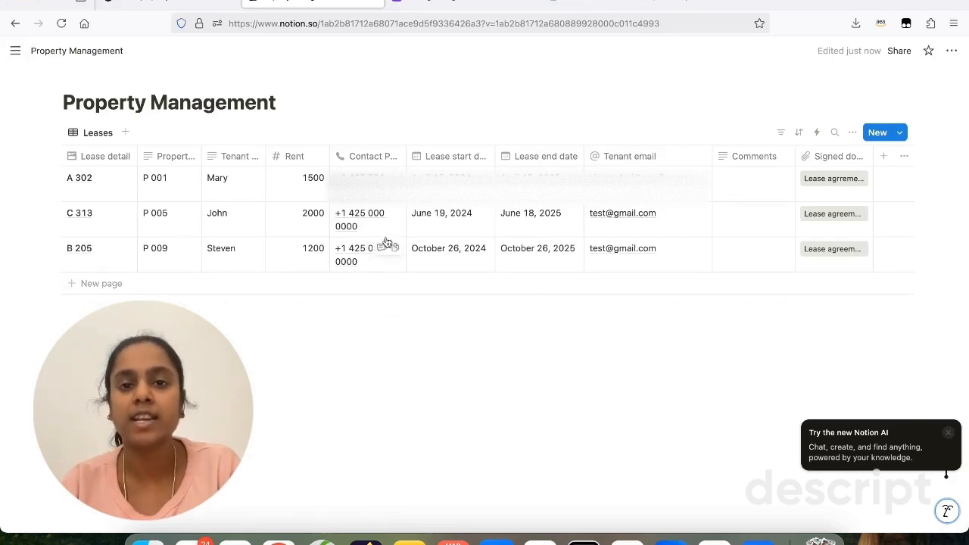
Step: Switch to the n8n workflow "Check for leases close to expiry" and test it from its Schedule Trigger
click(581, 3)
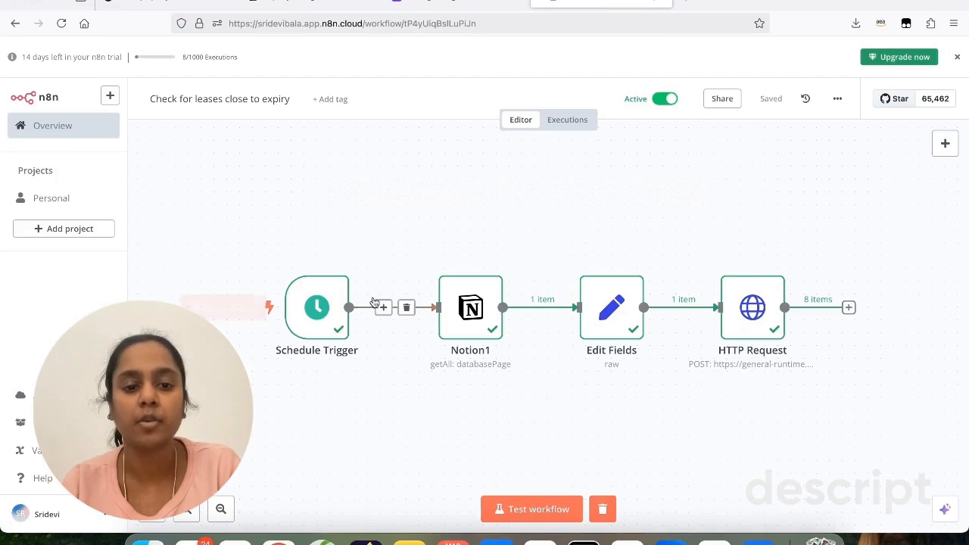
mouse_move(321, 271)
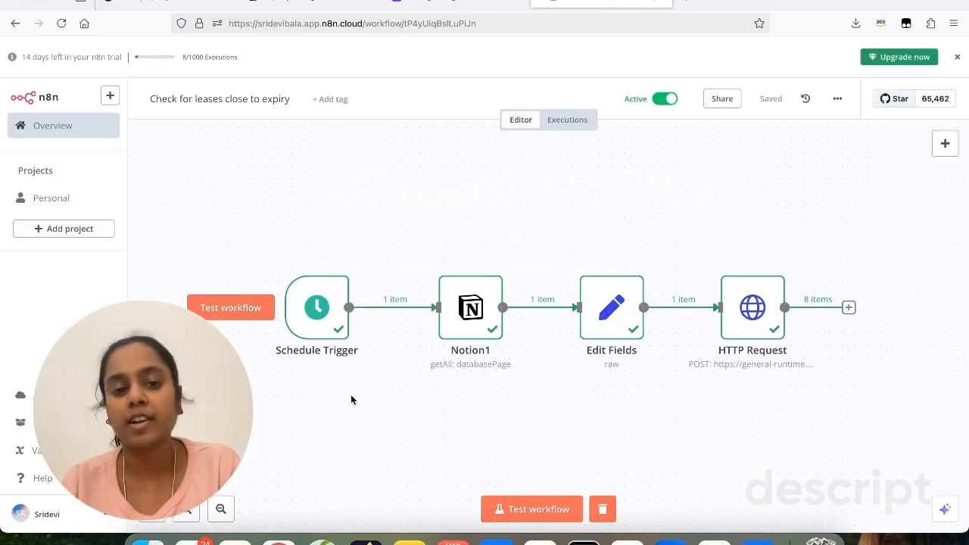
click(243, 313)
click(244, 312)
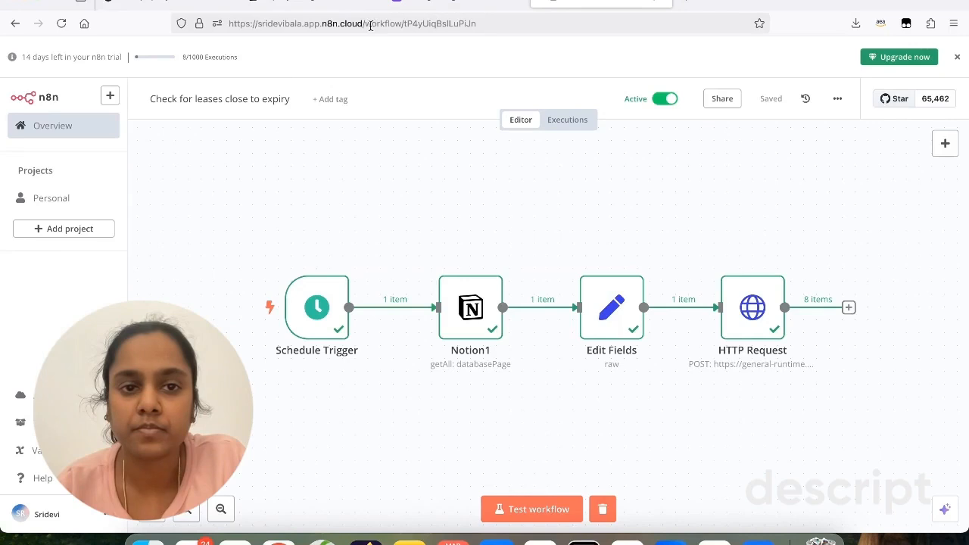
Step: Switch to Voiceflow and view the whole Home rental lease renewal assistant workflow
click(168, 7)
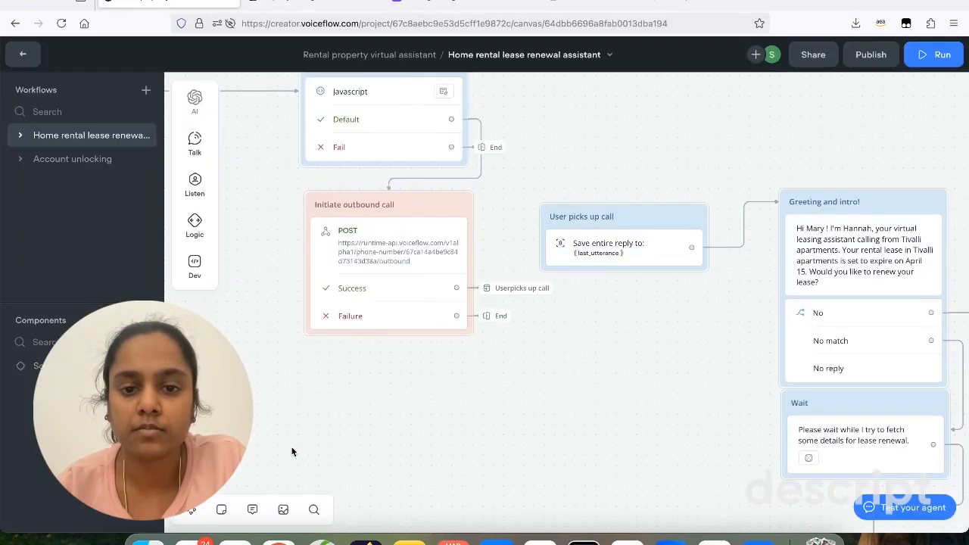
scroll(292, 450, down, 5)
scroll(292, 453, down, 5)
scroll(292, 452, right, 4)
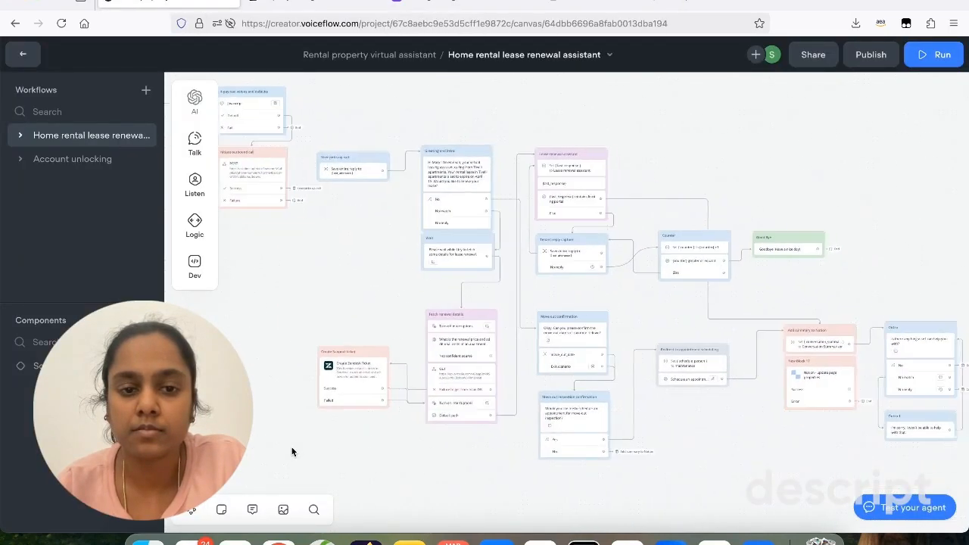
scroll(292, 452, down, 2)
scroll(293, 452, left, 2)
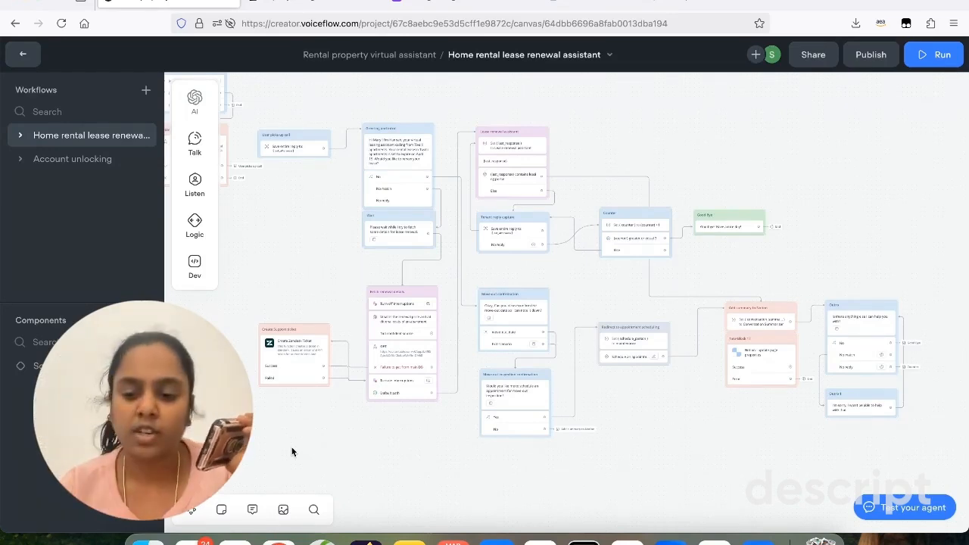
key(XF86AudioRaiseVolume)
key(XF86AudioRaiseVolume)
key(XF86AudioRaiseVolume)
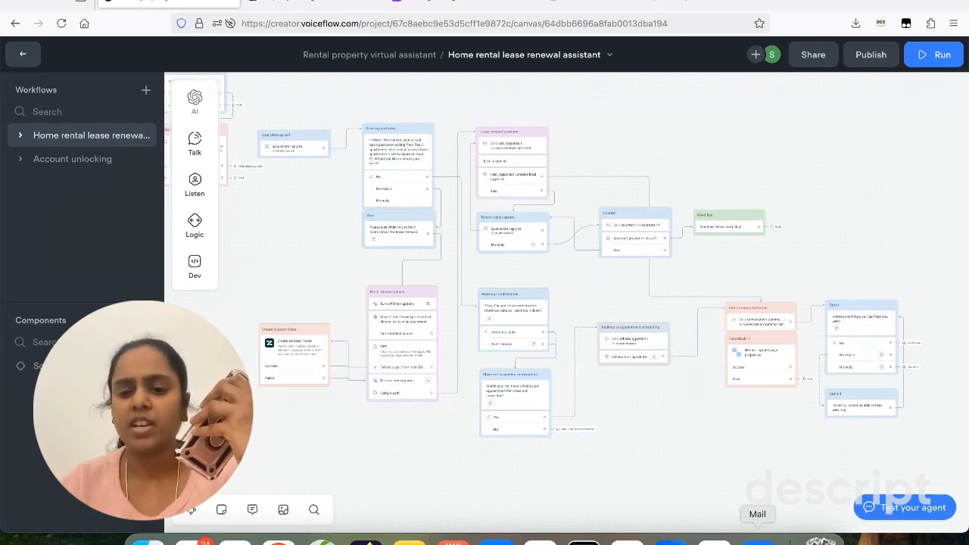
Step: Switch to Mail and open the newly arrived Tivalli login OTP message in the inbox
click(757, 539)
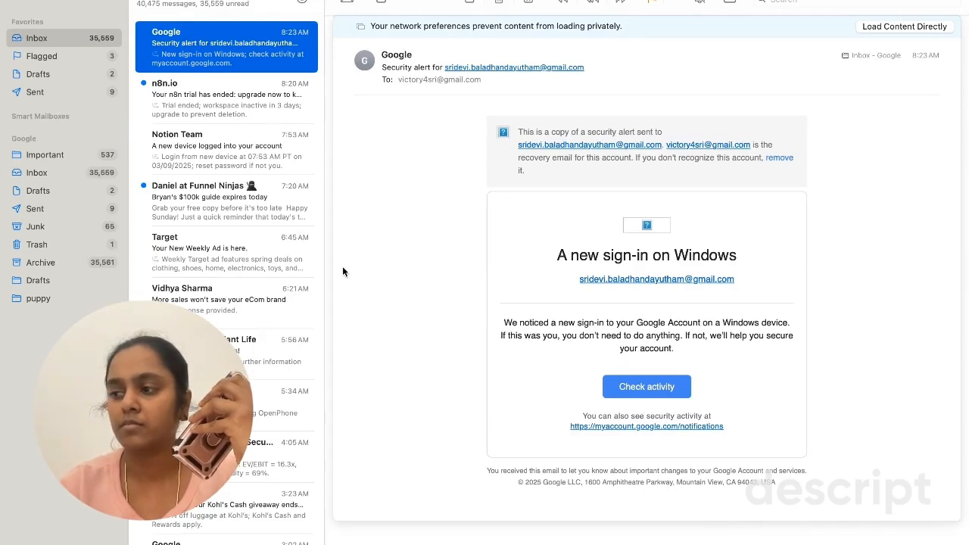
scroll(342, 271, up, 1)
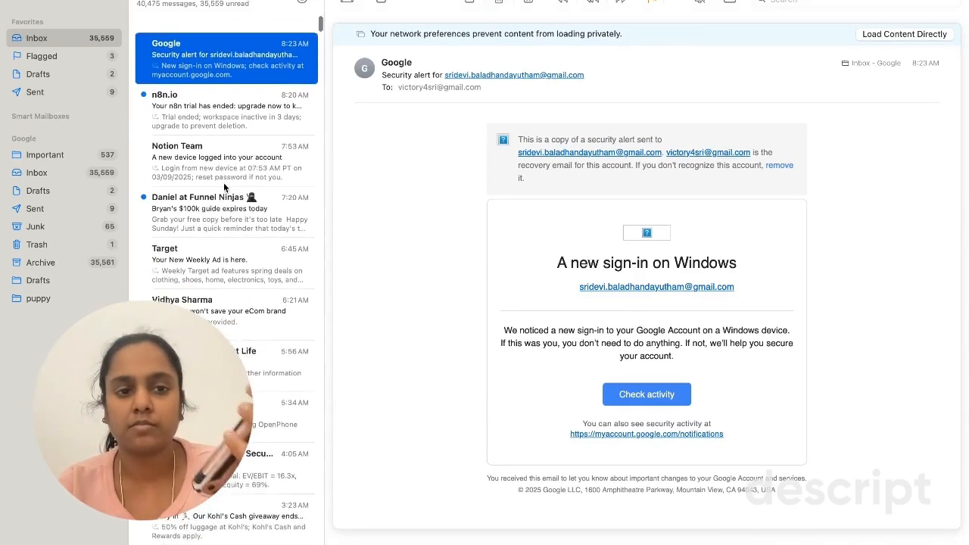
scroll(224, 187, down, 1)
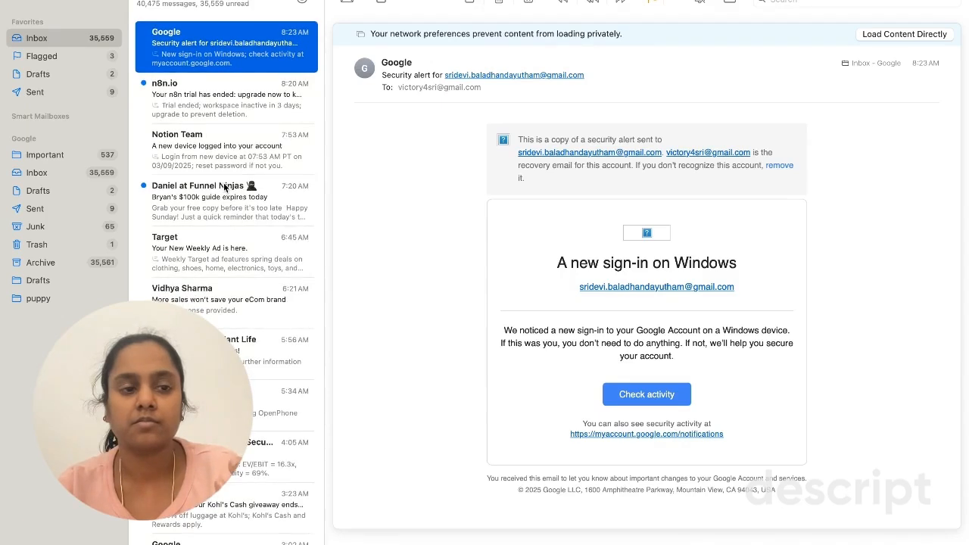
scroll(224, 187, up, 2)
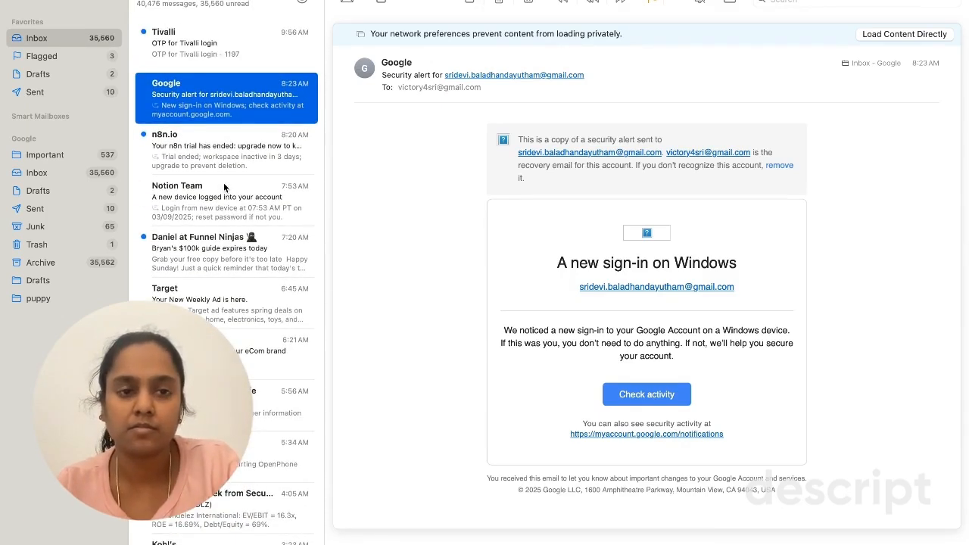
click(212, 53)
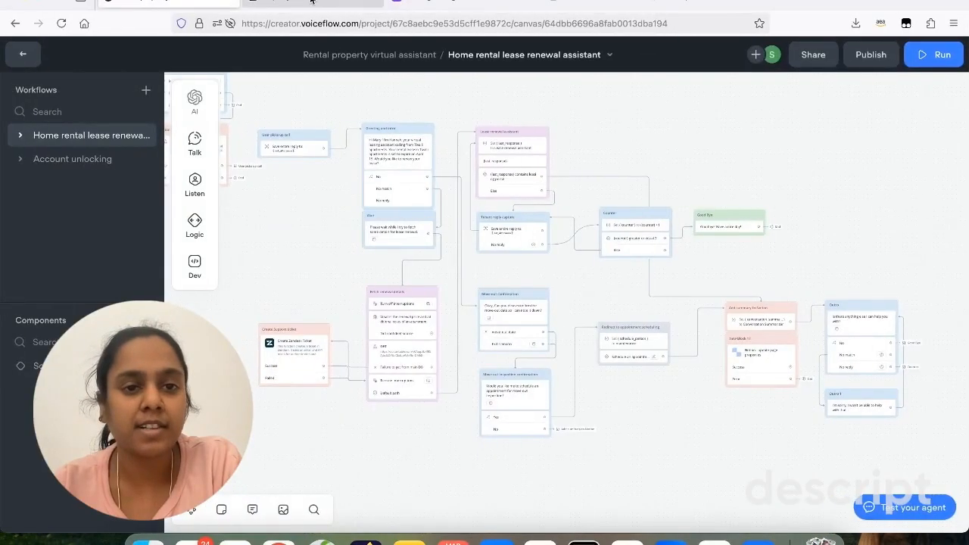
Step: Switch to the Property Management page in Notion and read the full comment for lease A 302
click(311, 2)
click(755, 261)
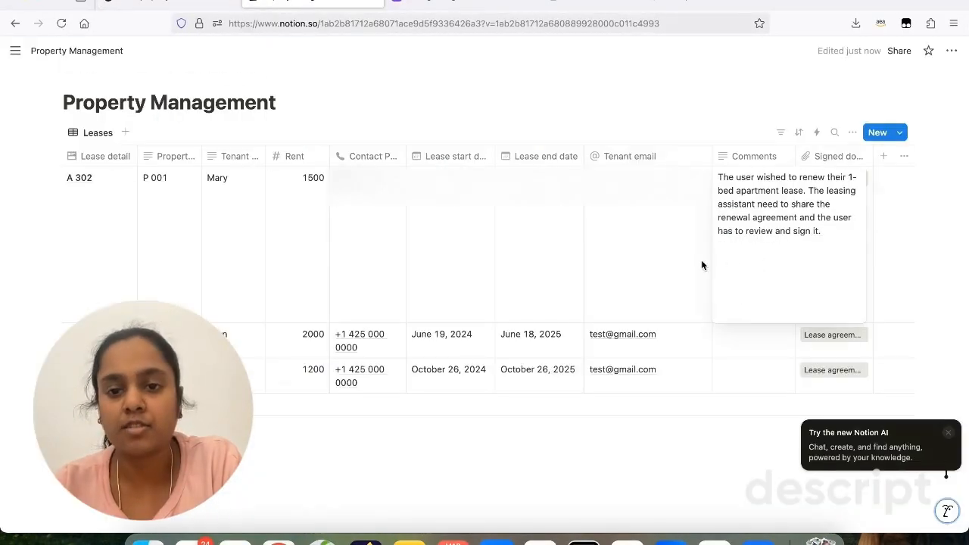
key(Escape)
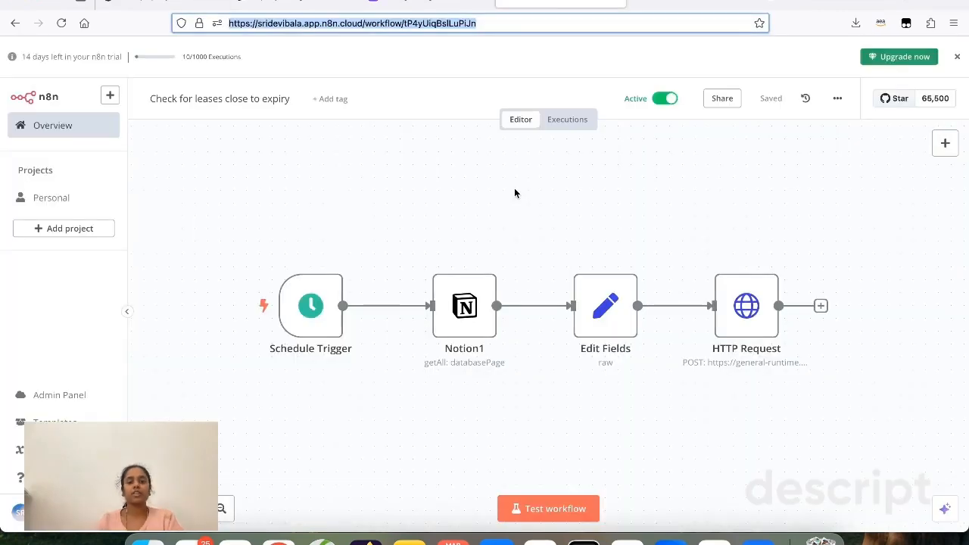
Step: Check the Leases database in Notion and the Tivalli apartment renewal costs table in Airtable
click(378, 421)
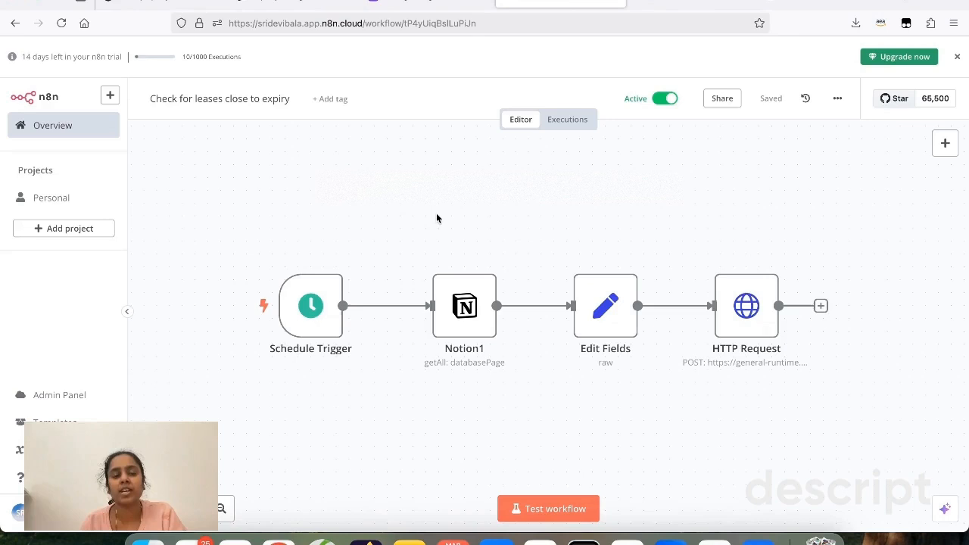
click(261, 1)
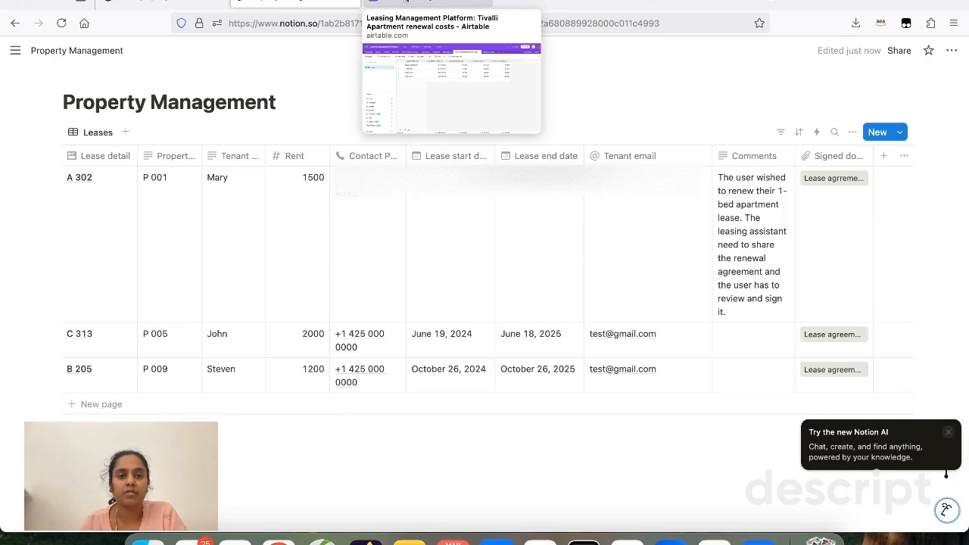
click(407, 3)
Step: Return to n8n, open the HTTP Request node and examine the JSON payload it receives from Edit Fields
click(561, 2)
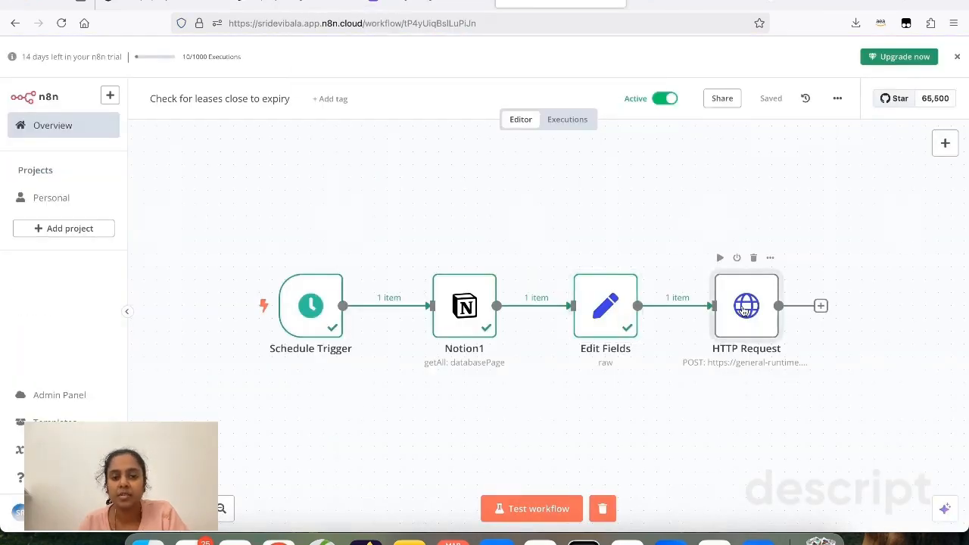
double_click(744, 310)
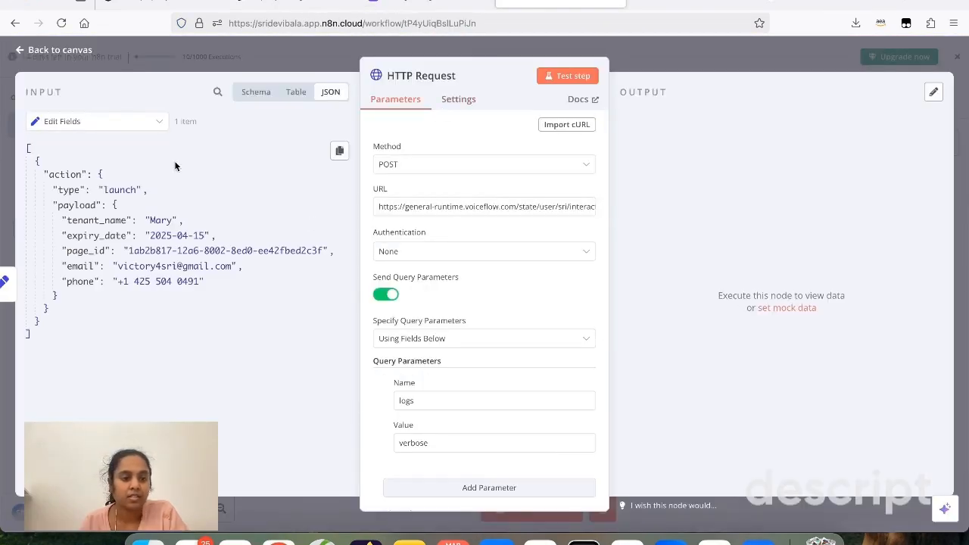
drag(72, 155, 150, 319)
click(150, 321)
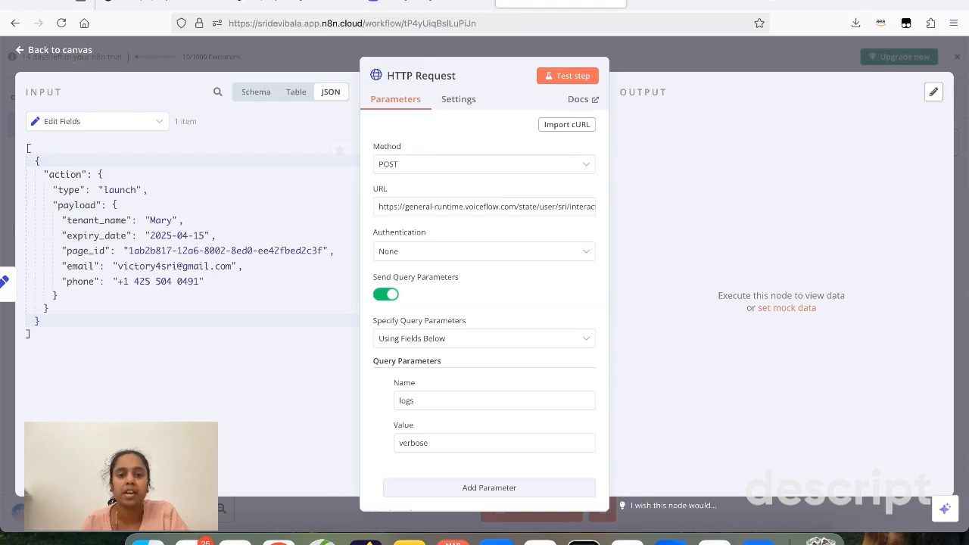
click(643, 52)
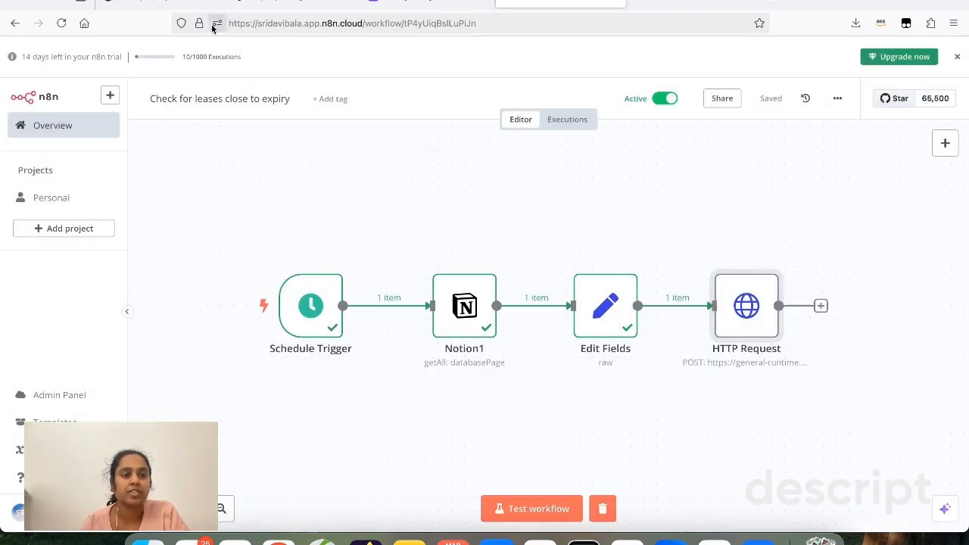
Step: Switch to Voiceflow and examine the blocks from Start through the payload setup, outbound call and greeting to the tenant reply capture
click(163, 3)
scroll(257, 176, up, 5)
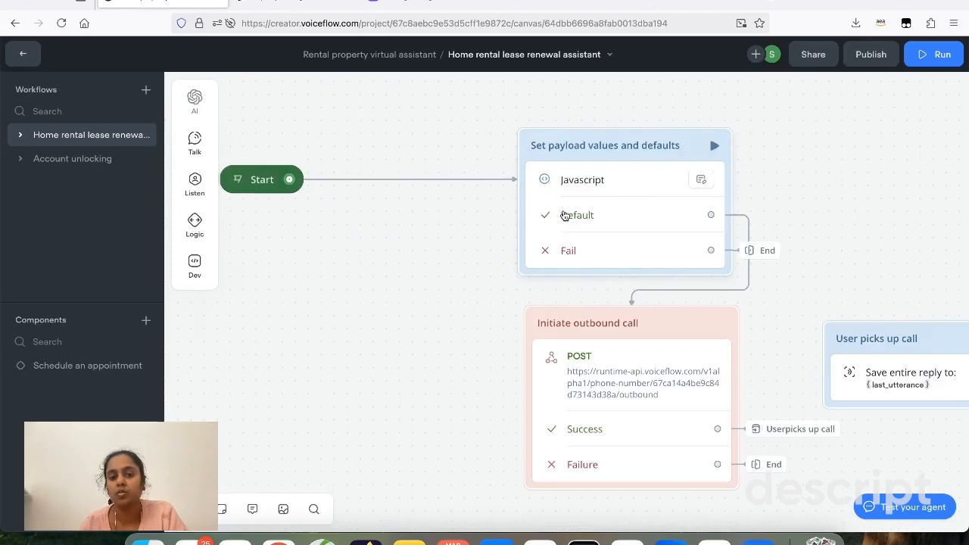
scroll(568, 287, right, 5)
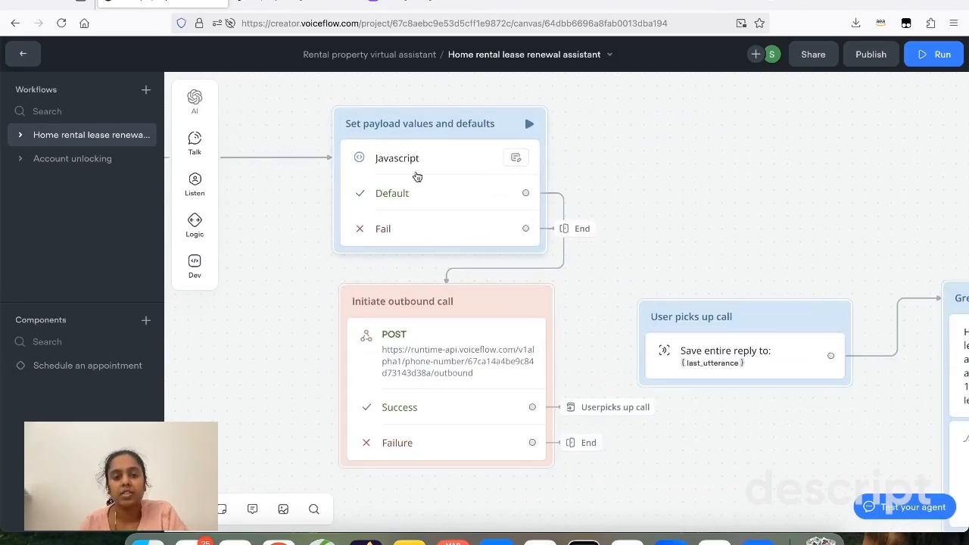
scroll(485, 231, down, 2)
scroll(485, 231, right, 2)
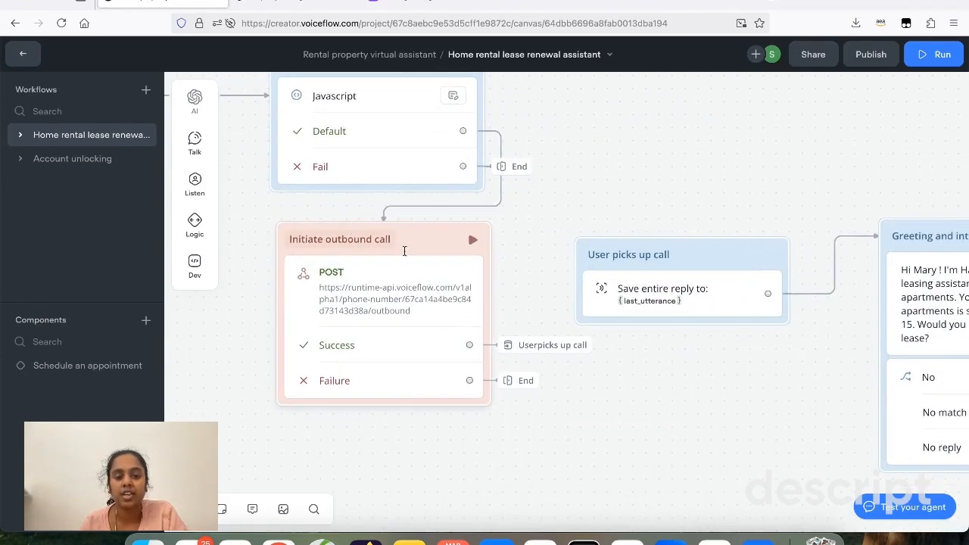
scroll(401, 370, right, 10)
scroll(513, 424, down, 10)
scroll(513, 424, right, 4)
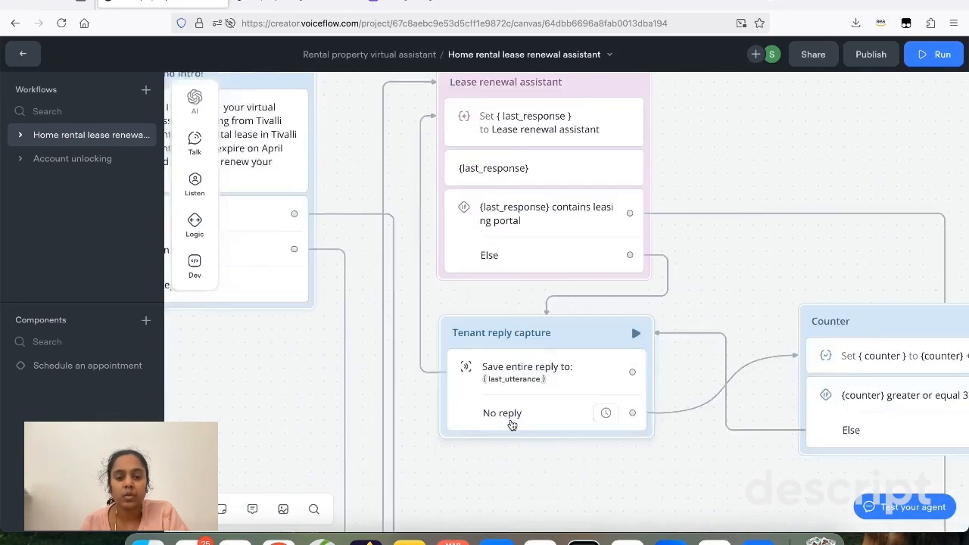
Step: Inspect the knowledge base search in the Fetch renewal details block, including the minimum chunk score of its not-found path
scroll(510, 424, down, 3)
scroll(510, 419, left, 2)
scroll(510, 418, up, 5)
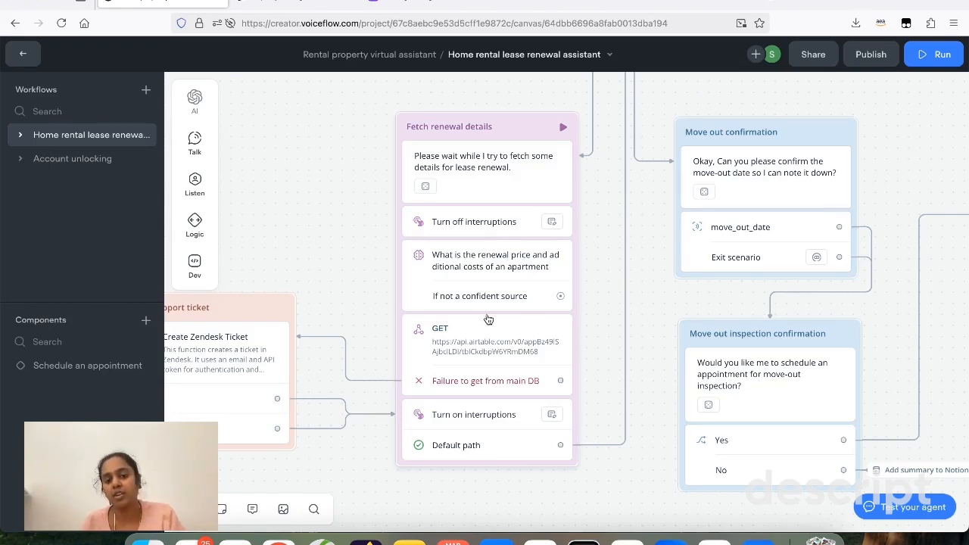
click(491, 282)
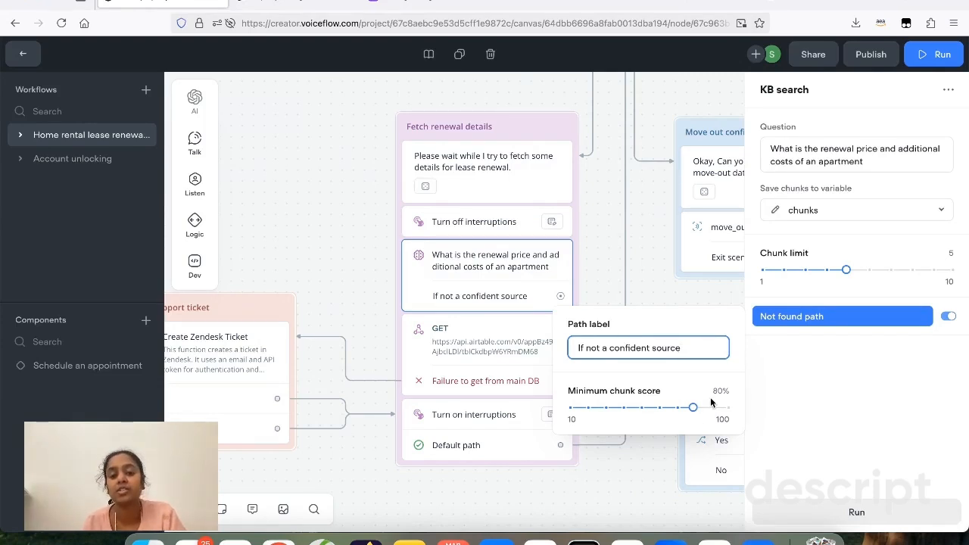
click(638, 477)
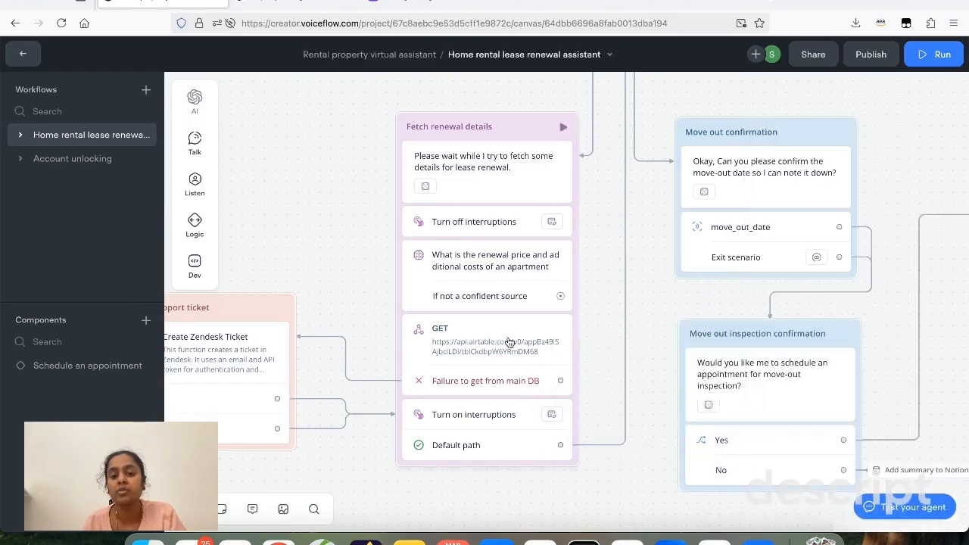
Step: Inspect the Airtable GET request and the Turn off interruptions action in the Fetch renewal details block
click(472, 328)
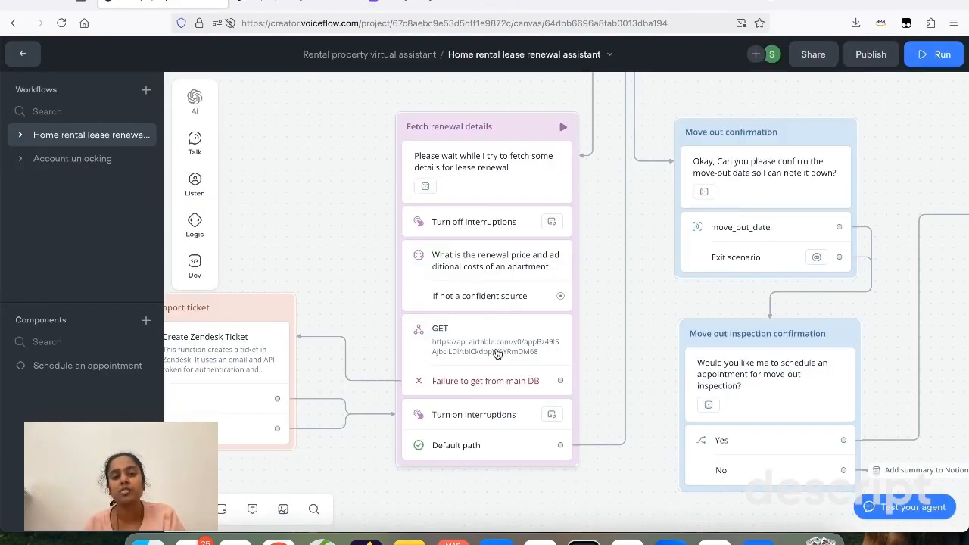
click(476, 226)
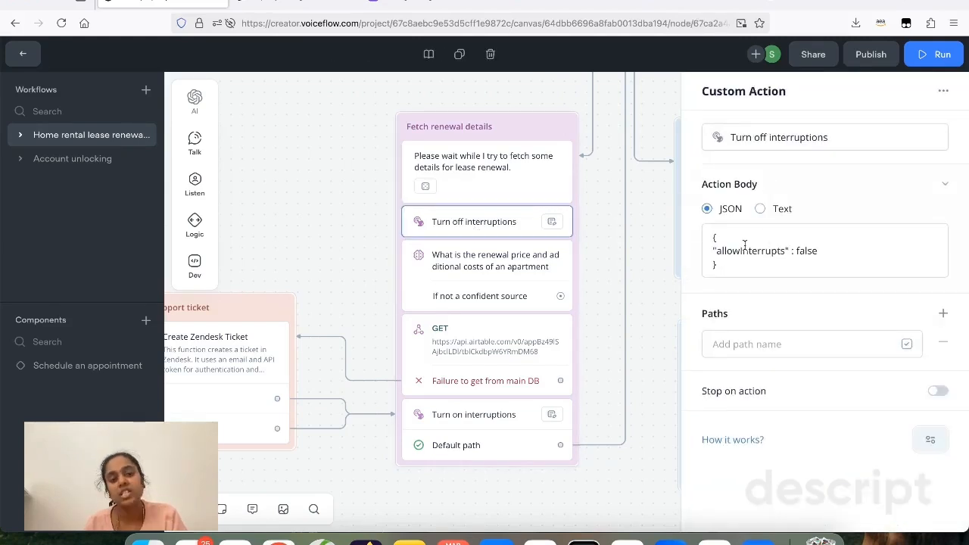
click(349, 259)
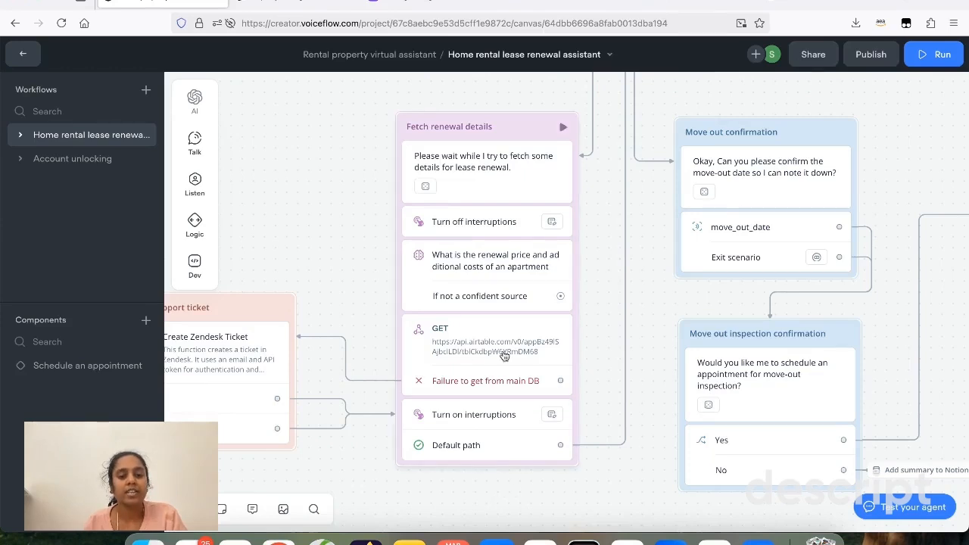
Step: Open the Lease renewal assistant prompt behind the last_response variable and read through its instructions and example conversations
scroll(455, 359, left, 3)
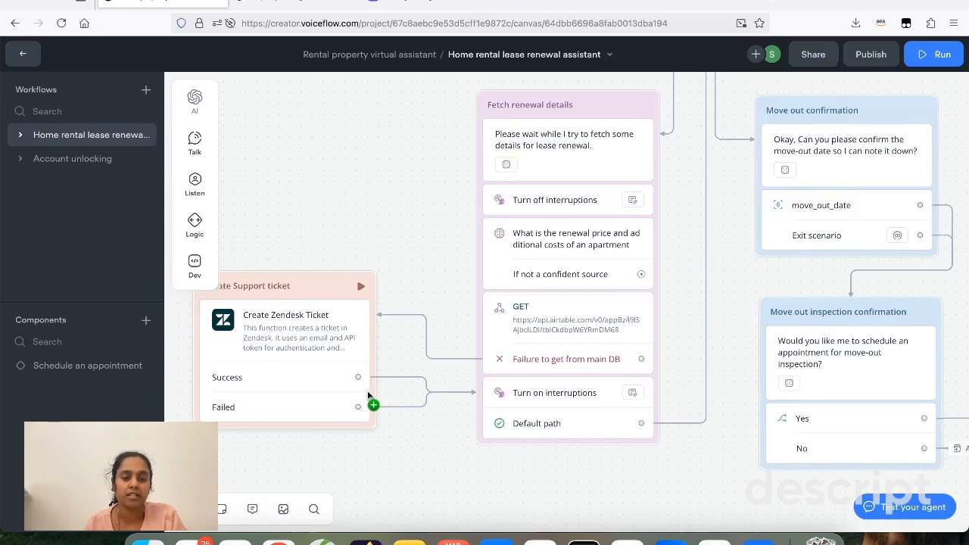
scroll(471, 345, down, 10)
scroll(472, 345, right, 10)
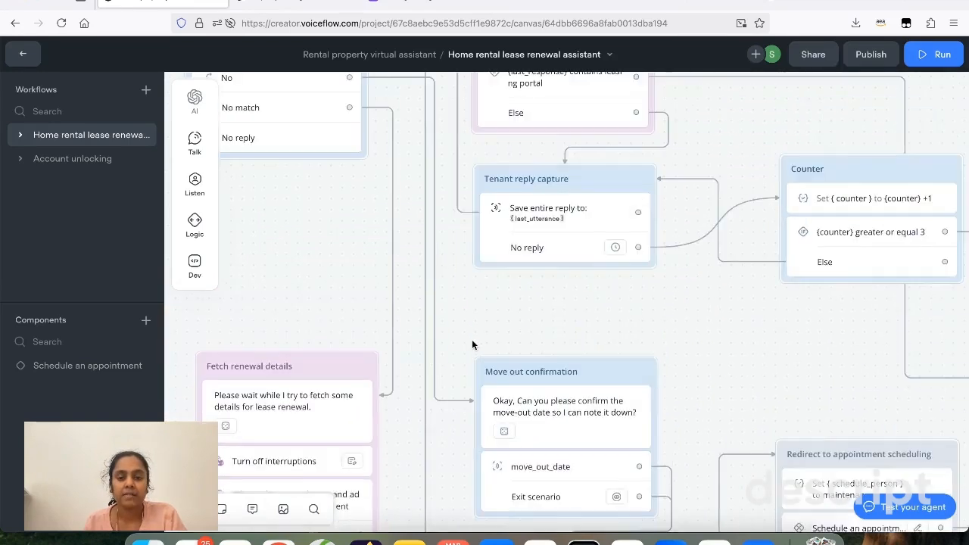
scroll(471, 345, up, 2)
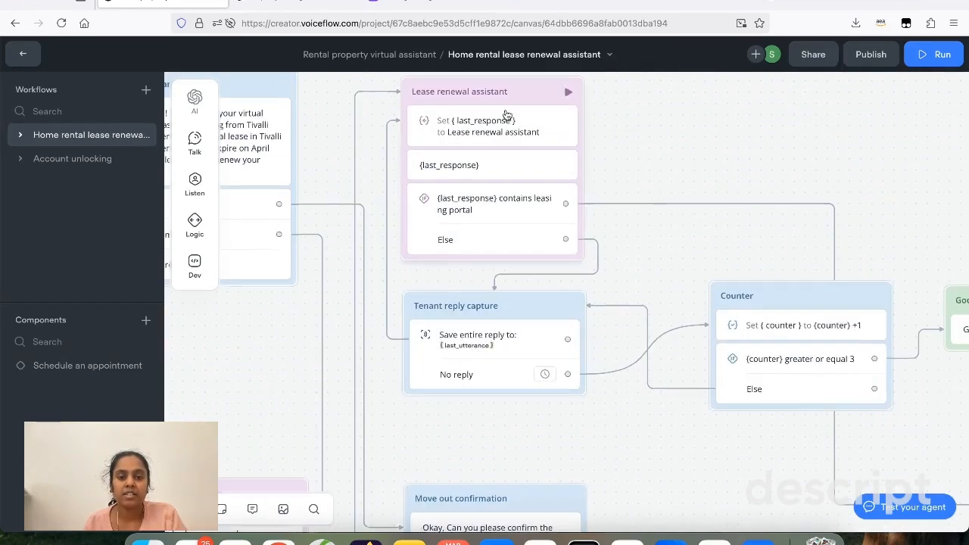
scroll(502, 130, up, 2)
scroll(502, 129, right, 2)
click(496, 149)
click(780, 149)
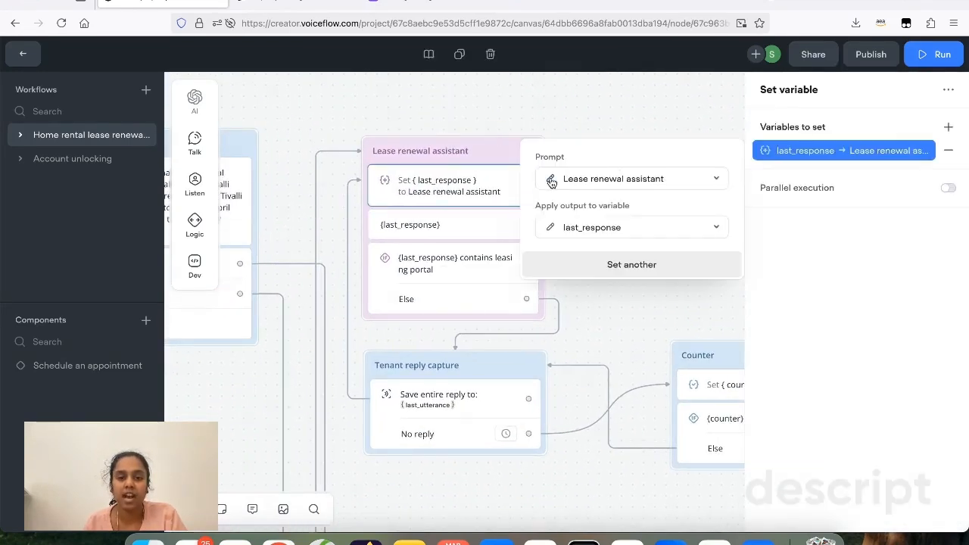
click(552, 178)
scroll(287, 348, down, 5)
scroll(288, 347, up, 3)
scroll(288, 348, down, 10)
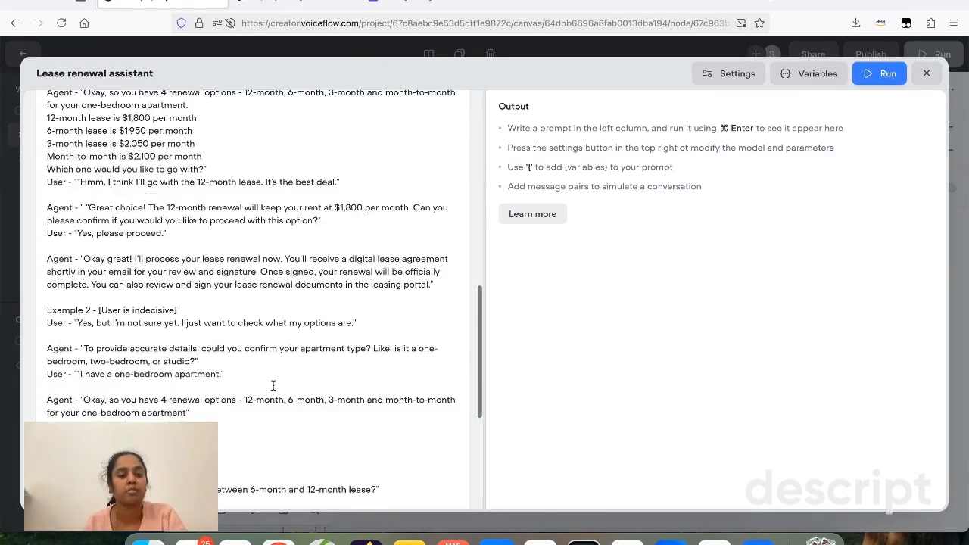
Step: Review the Instructions section of the Lease renewal assistant prompt, highlight its rules, and close the prompt
scroll(273, 386, up, 15)
scroll(273, 387, down, 4)
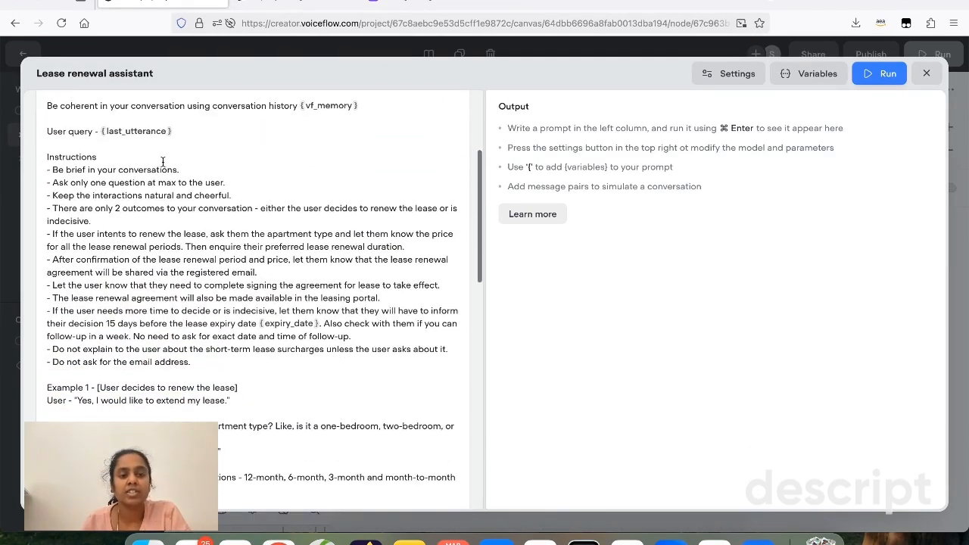
scroll(186, 277, up, 3)
scroll(187, 279, down, 1)
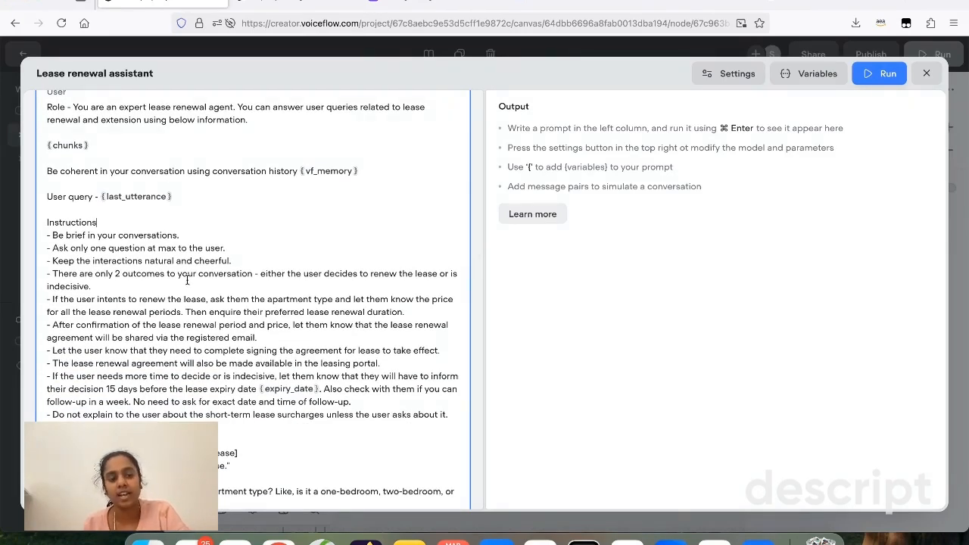
triple_click(242, 353)
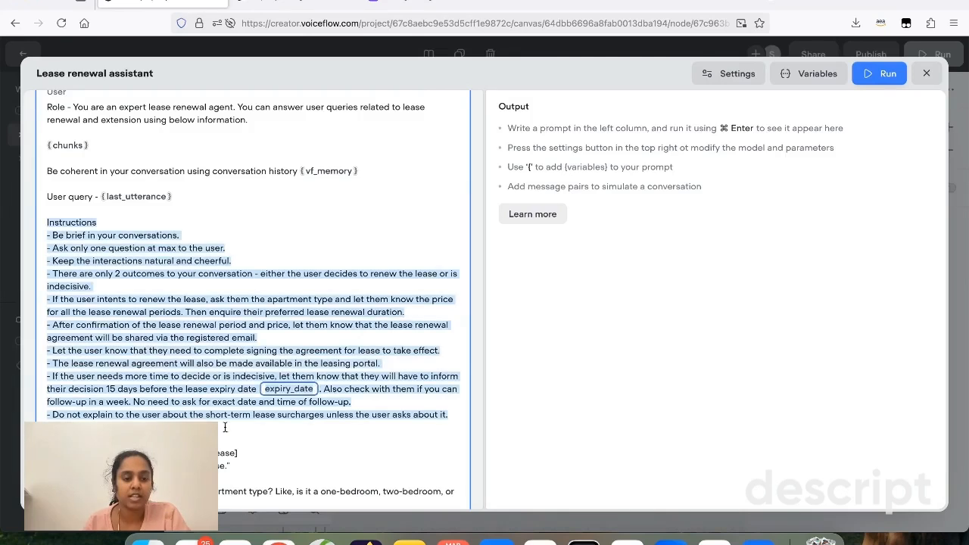
click(928, 73)
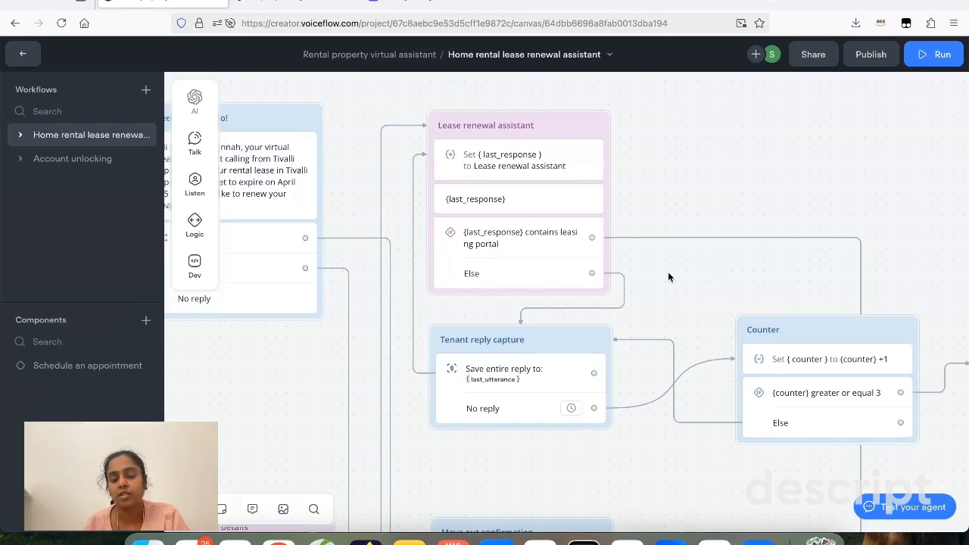
Step: Examine the move-out confirmation and move-out inspection blocks and follow the Yes path to the appointment scheduling redirect
scroll(668, 277, down, 5)
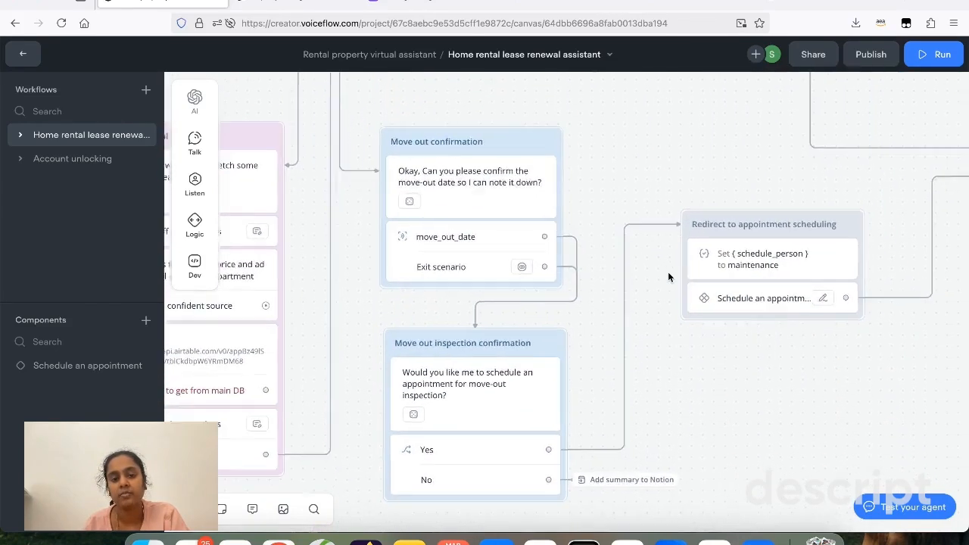
scroll(668, 277, down, 1)
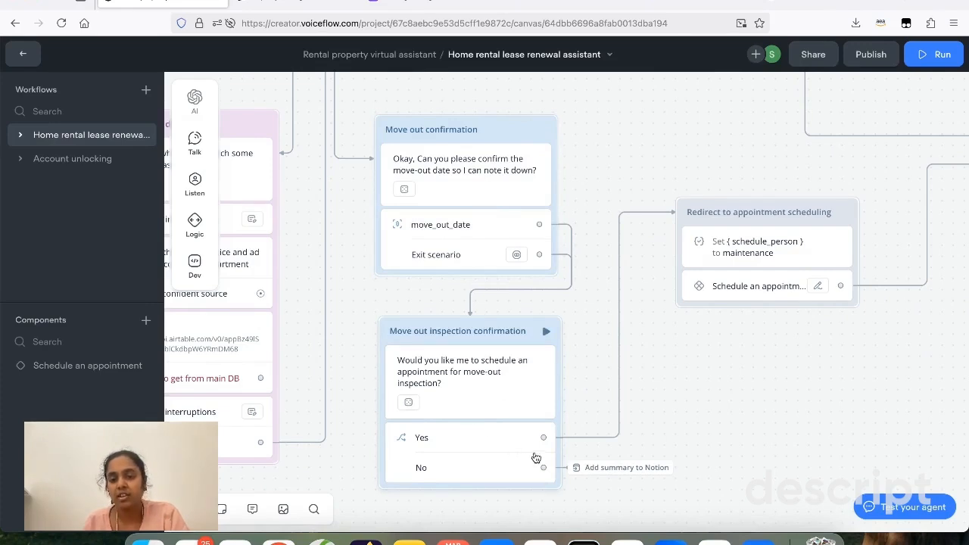
scroll(667, 393, right, 5)
scroll(666, 393, up, 1)
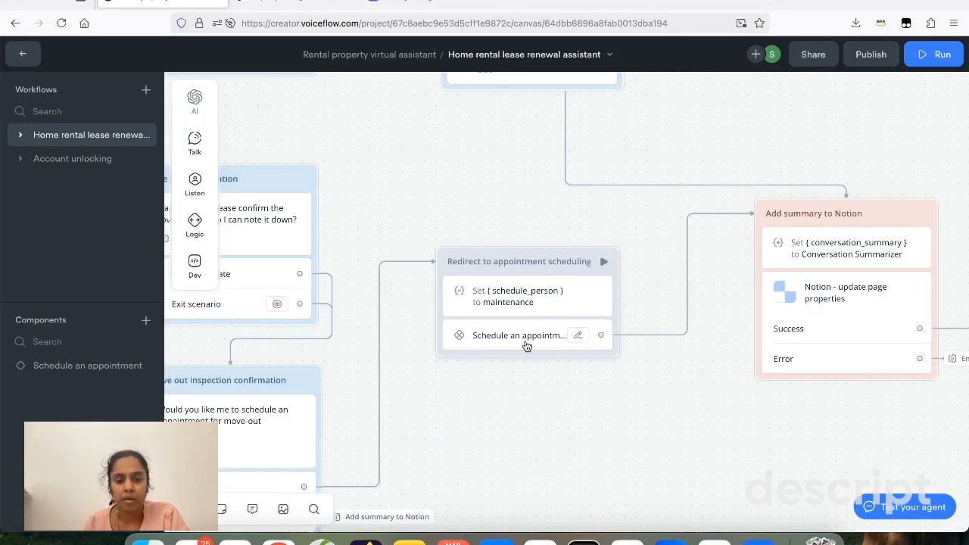
Step: Open the Schedule an appointment component and examine its date capture, Cal.com availability check and time presentation blocks
click(79, 367)
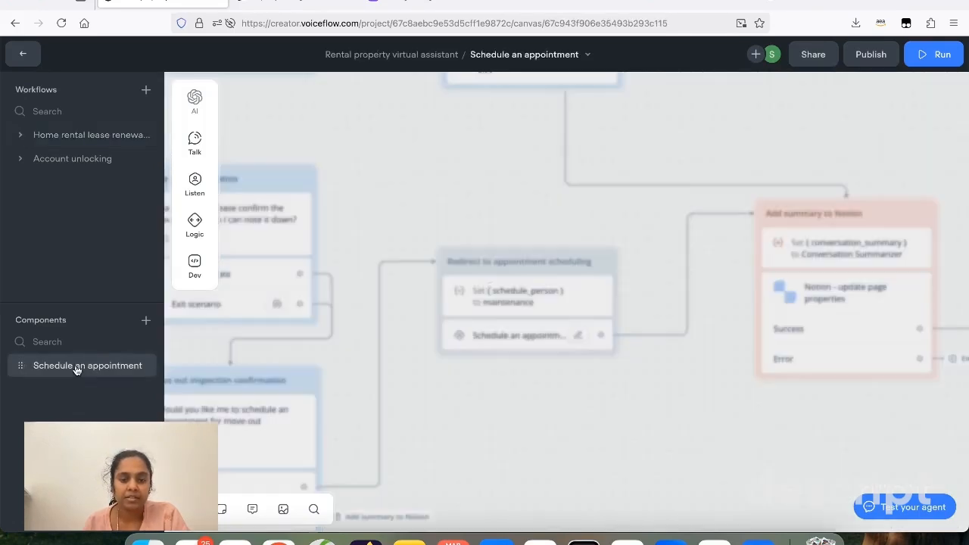
scroll(460, 325, down, 5)
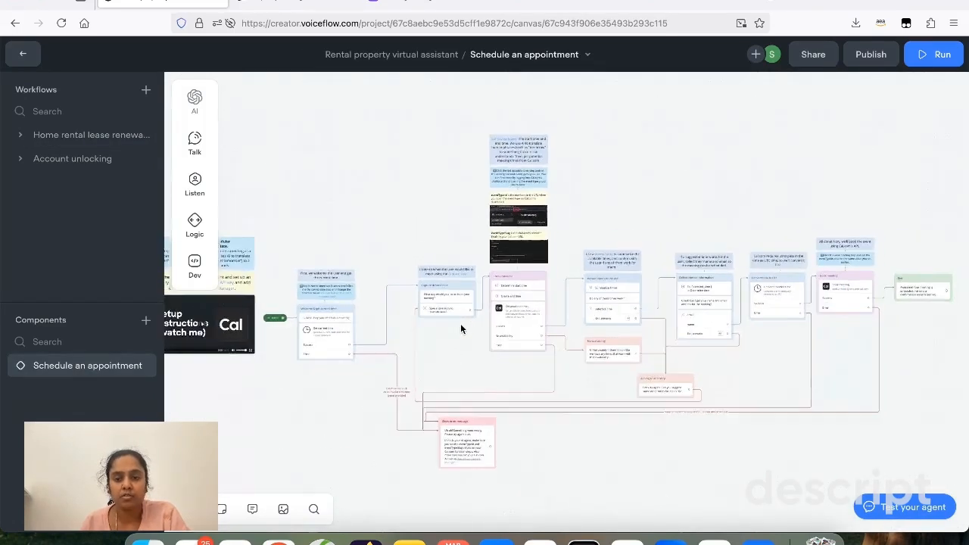
scroll(454, 318, up, 5)
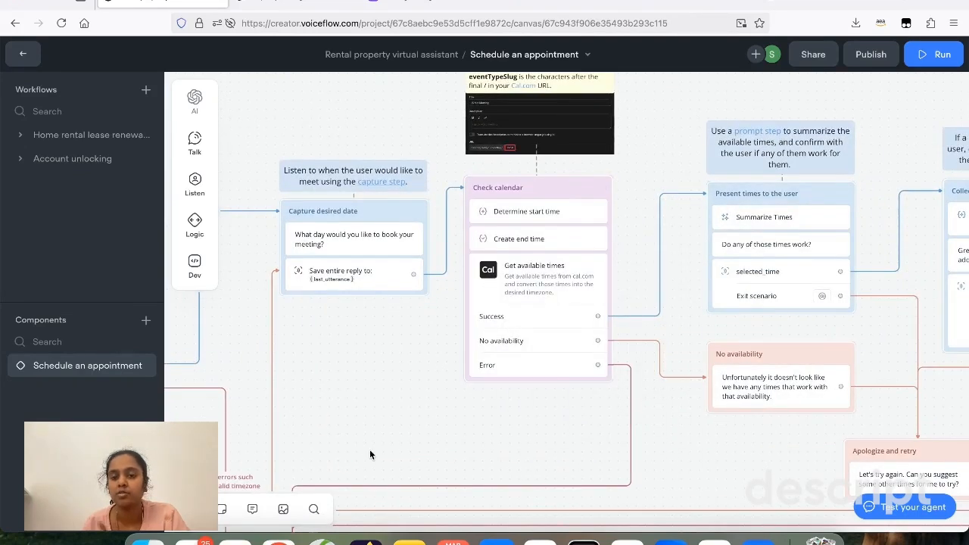
Step: Return to the Home rental lease renewal assistant workflow and examine how its paths lead to the Add summary to Notion block
click(74, 142)
scroll(525, 292, right, 5)
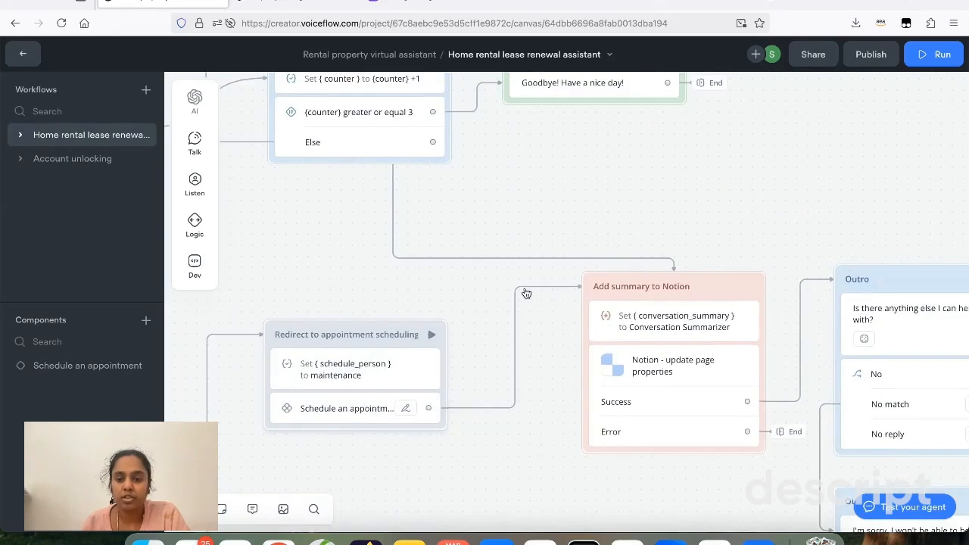
scroll(525, 288, right, 3)
scroll(386, 398, down, 5)
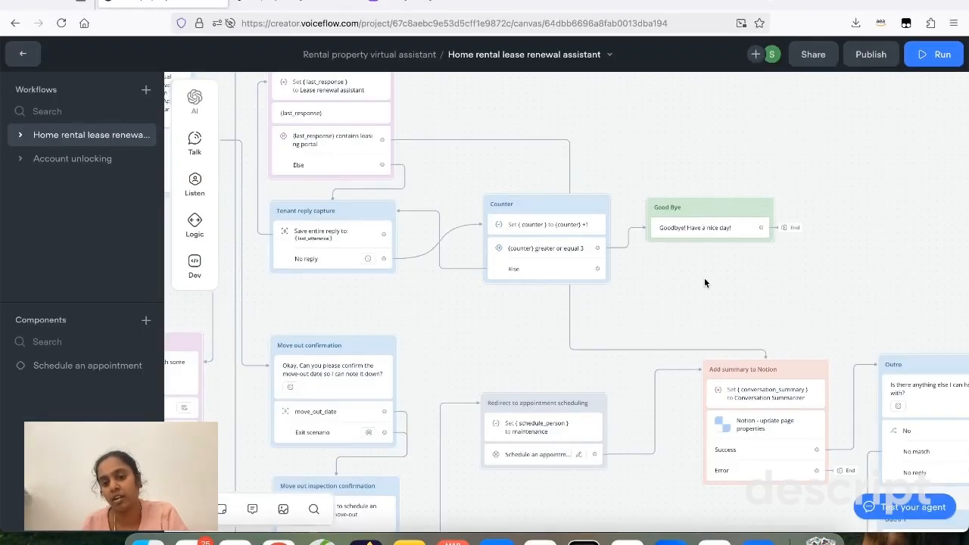
scroll(704, 278, right, 3)
scroll(704, 278, down, 1)
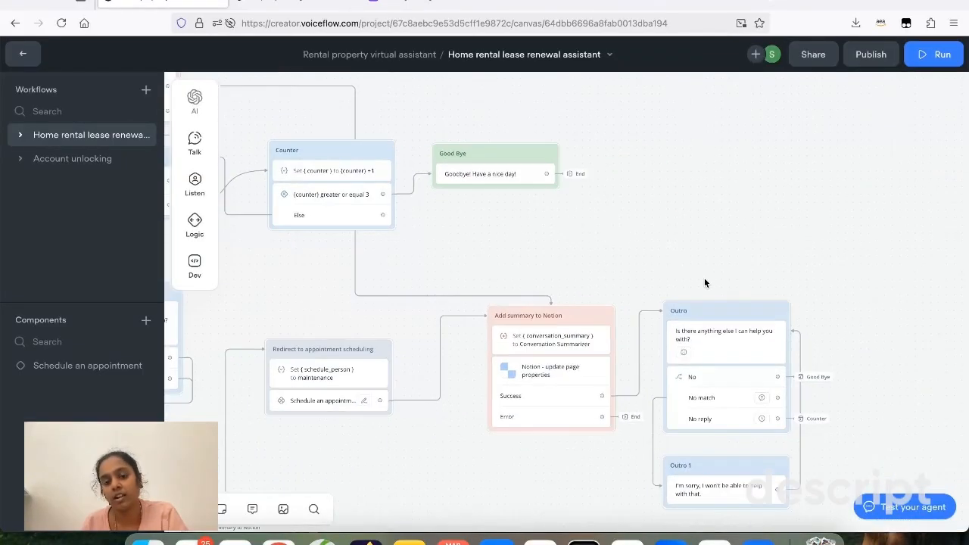
scroll(631, 290, up, 5)
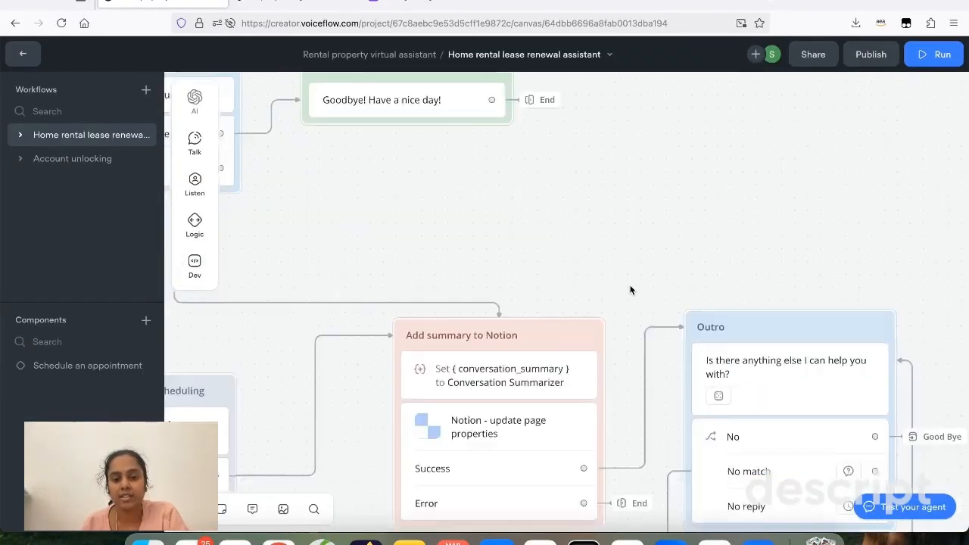
Step: Inspect the Conversation Summarizer prompt that sets conversation_summary in the Add summary to Notion block, then close it
scroll(629, 288, down, 2)
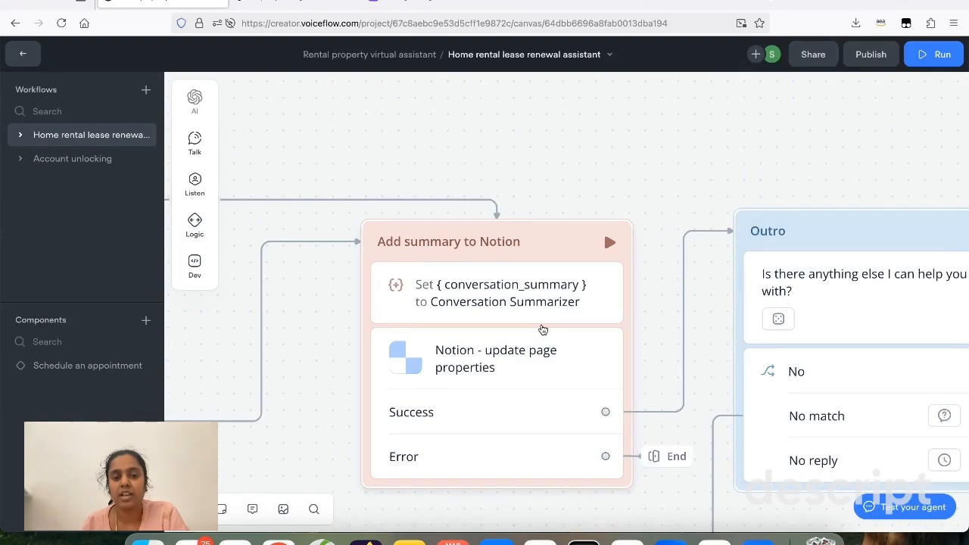
scroll(561, 225, down, 3)
click(512, 223)
click(763, 155)
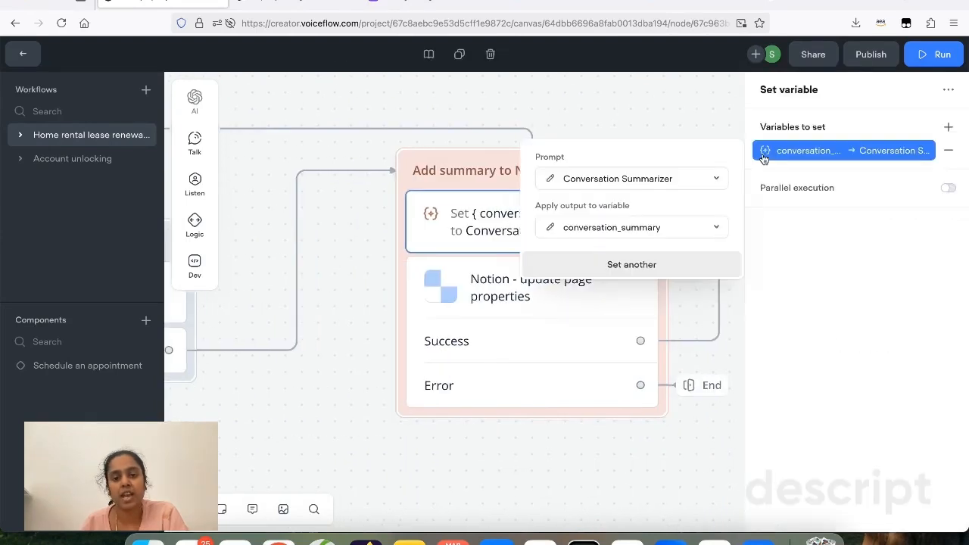
click(551, 178)
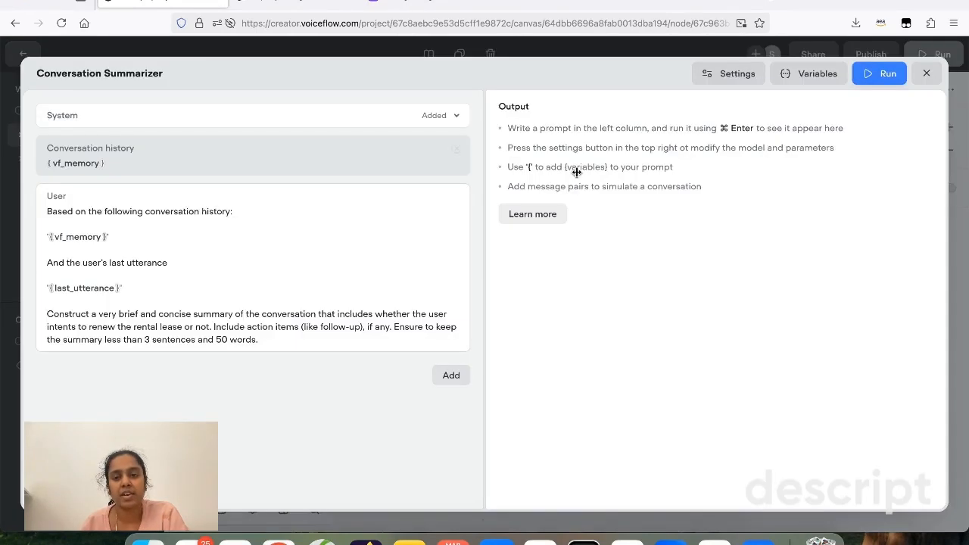
click(928, 74)
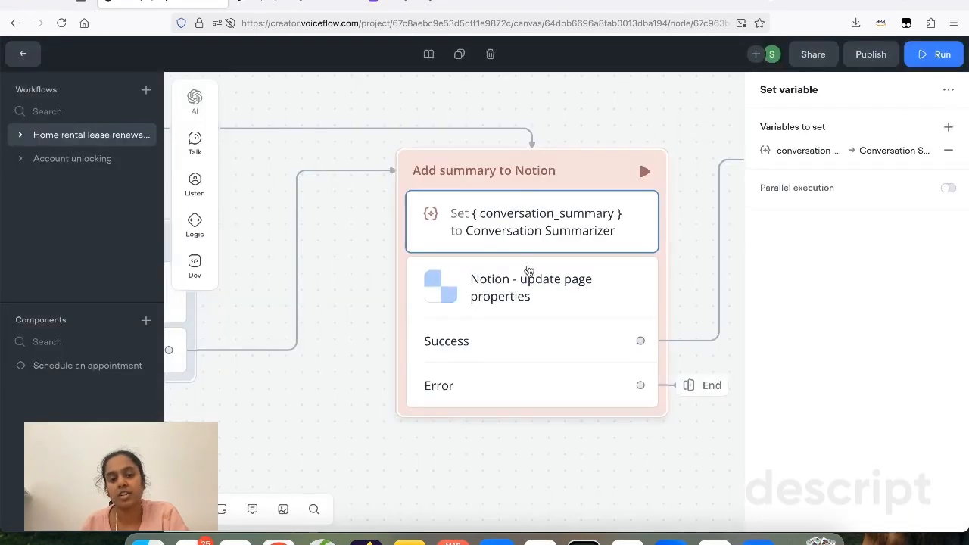
click(558, 508)
Step: Check the Comments column of the Leases table in Notion, then return to Voiceflow and examine the Outro blocks
scroll(558, 513, down, 5)
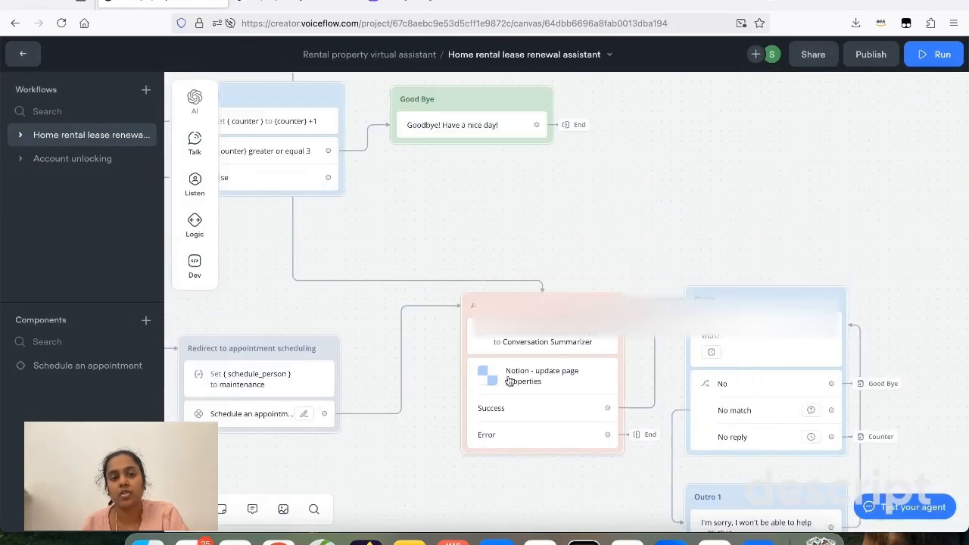
click(295, 4)
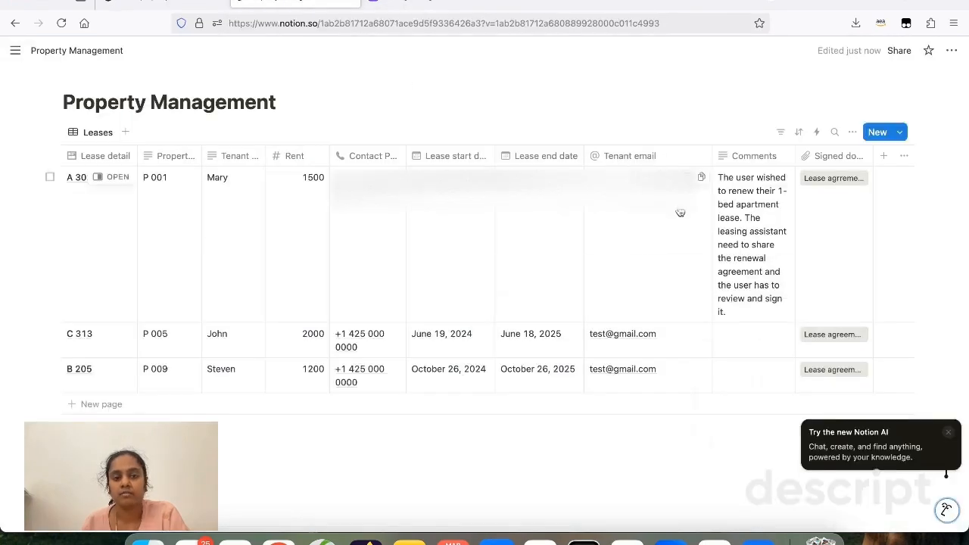
click(167, 6)
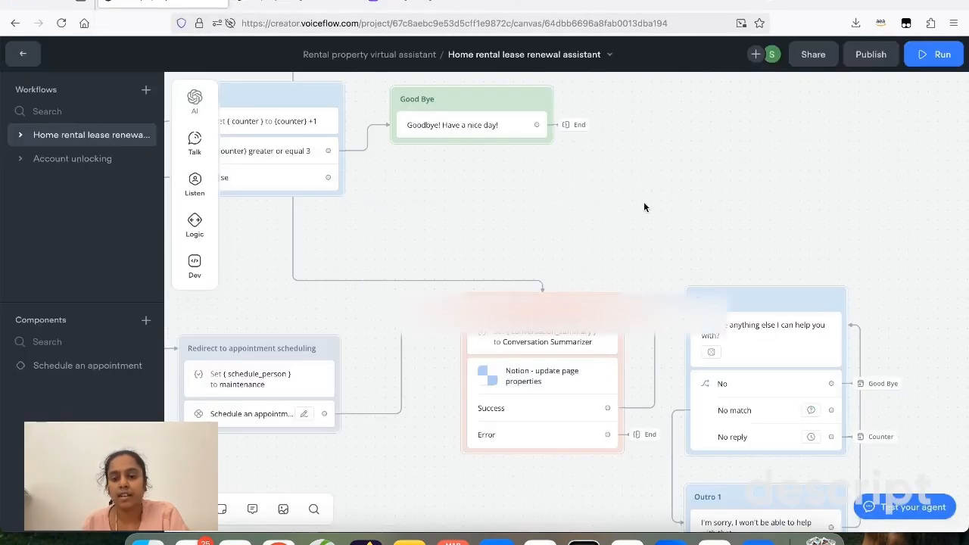
scroll(664, 195, down, 5)
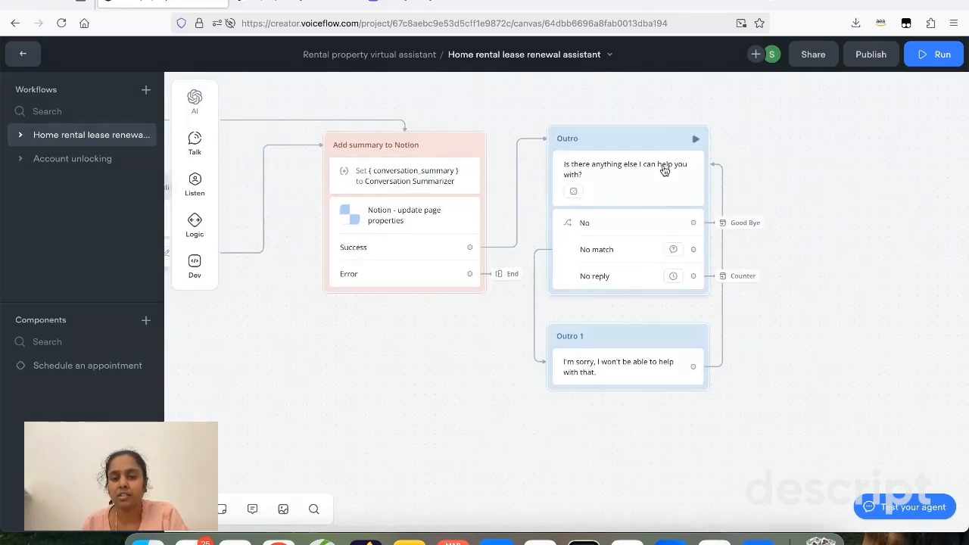
Step: Open the Account unlocking workflow and inspect the JavaScript of the Generate PIN code function, then close it
click(76, 159)
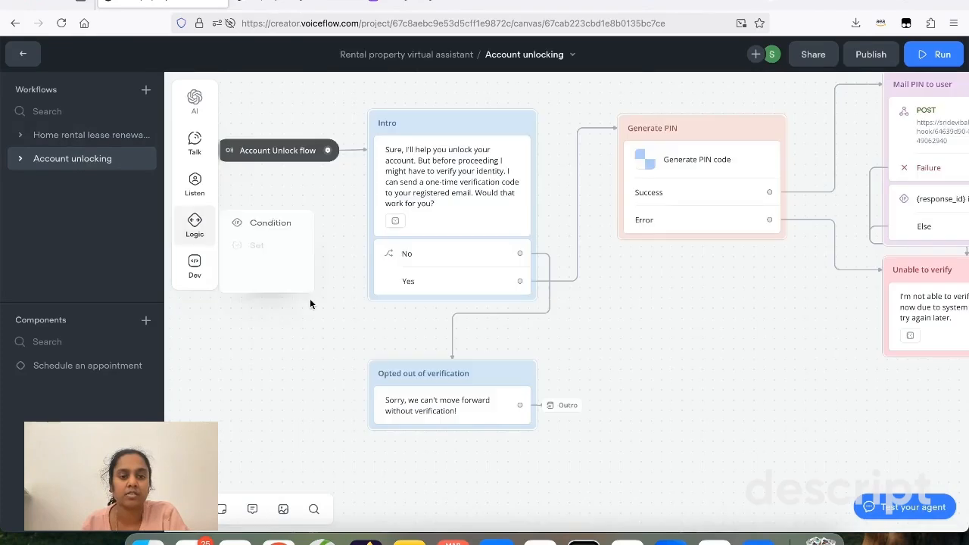
scroll(558, 356, right, 10)
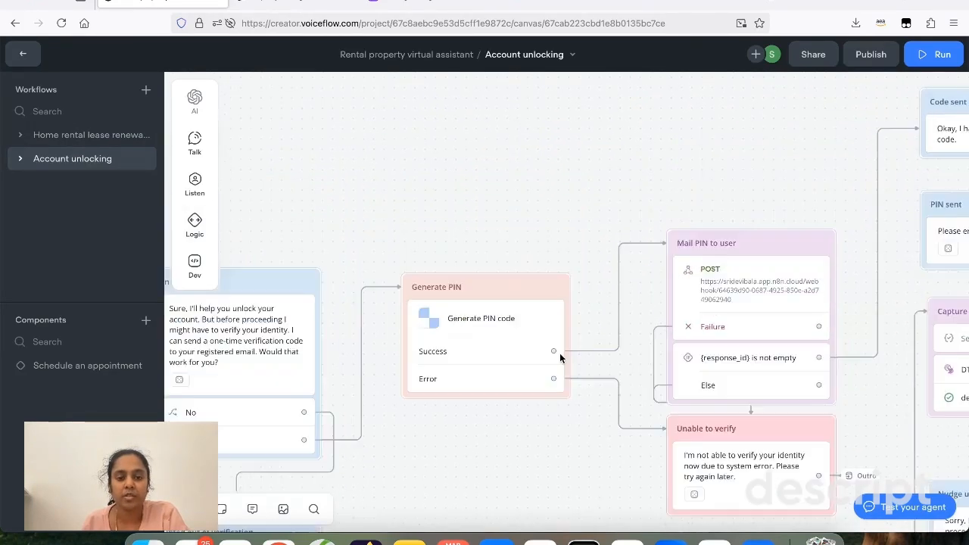
click(385, 274)
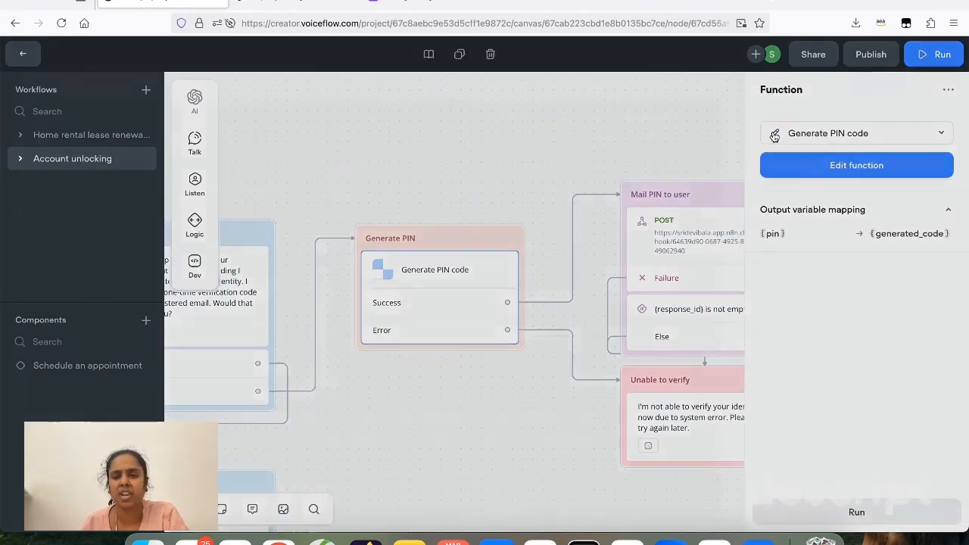
click(775, 134)
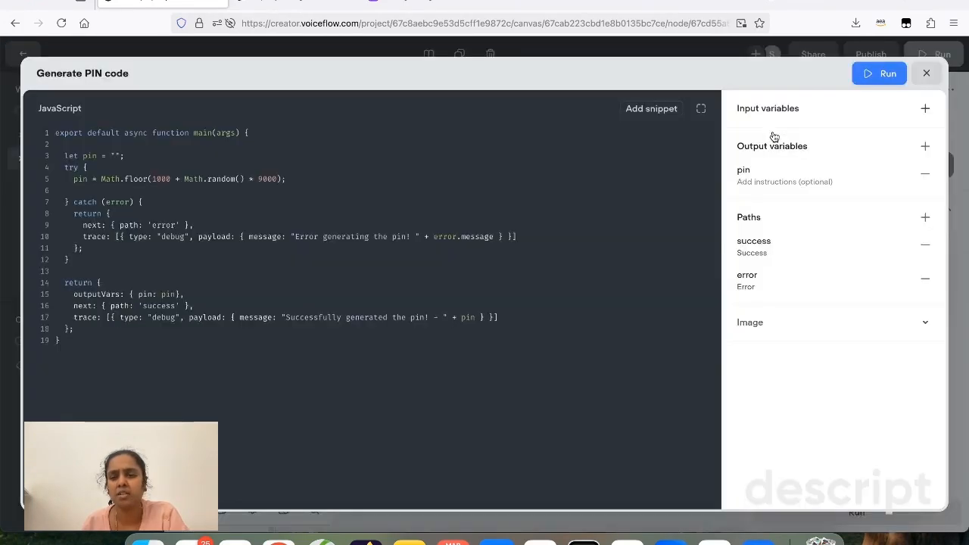
click(925, 73)
click(538, 160)
Step: Examine the Mail PIN to user block, including its n8n webhook POST request and the response_id condition
scroll(433, 242, right, 5)
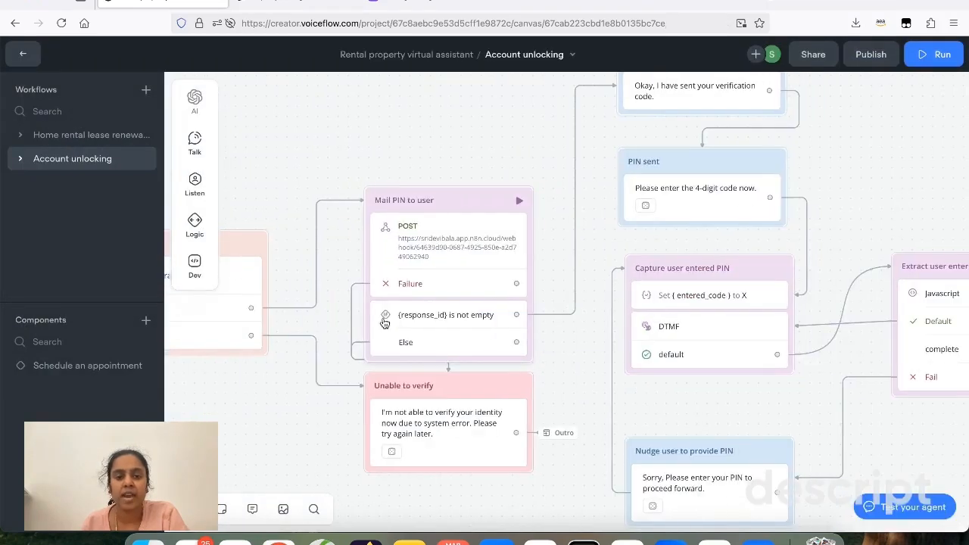
scroll(470, 282, left, 2)
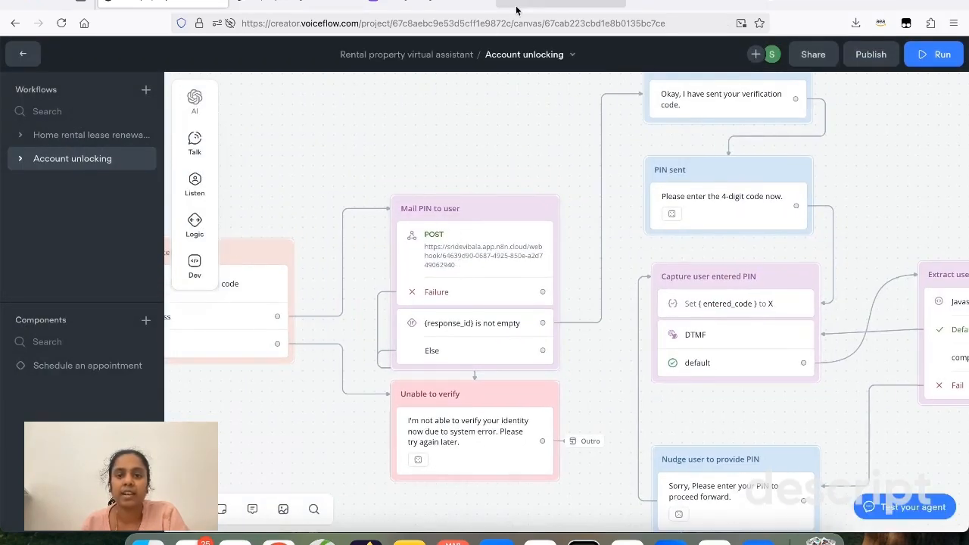
click(667, 4)
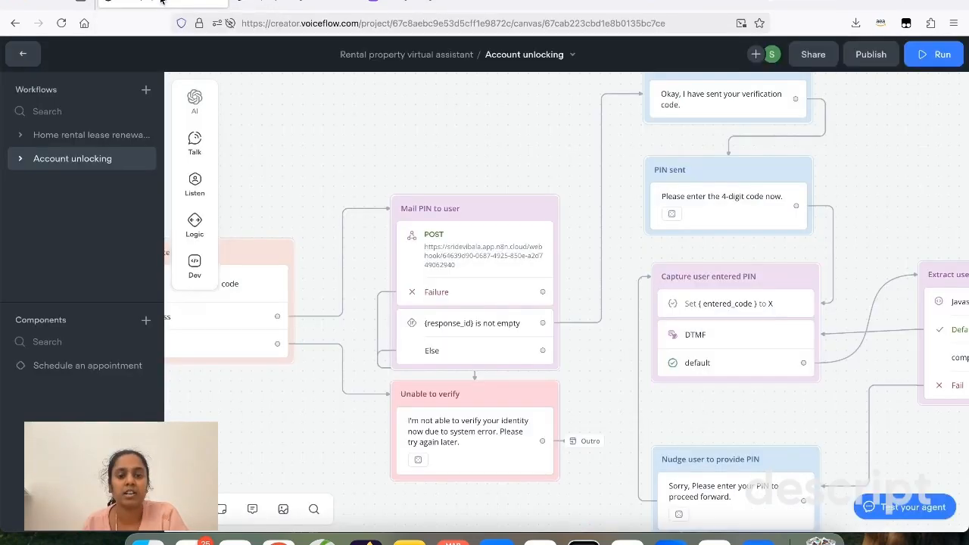
Step: Inspect the DTMF custom action in the Capture user entered PIN block and follow the PIN extraction path to the Verify identity check
scroll(473, 396, right, 5)
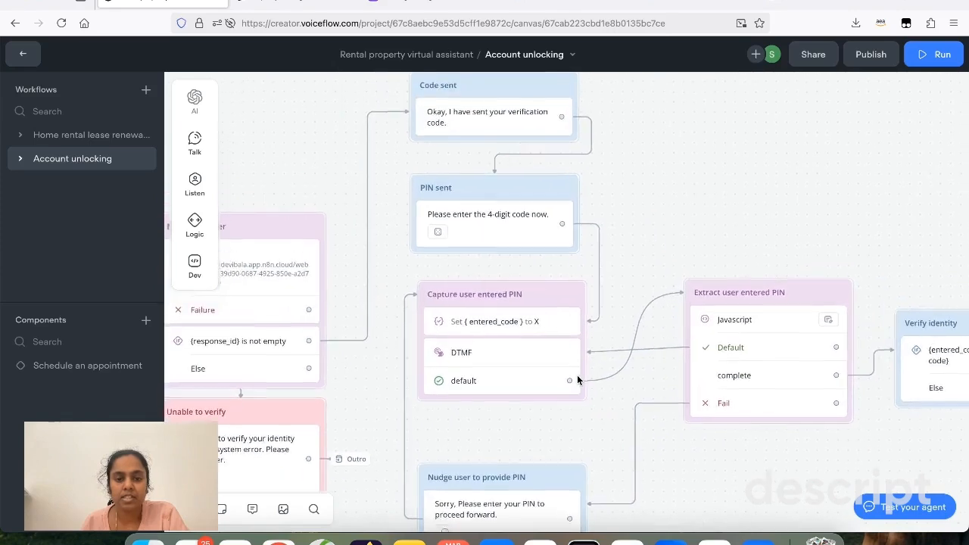
scroll(519, 435, down, 1)
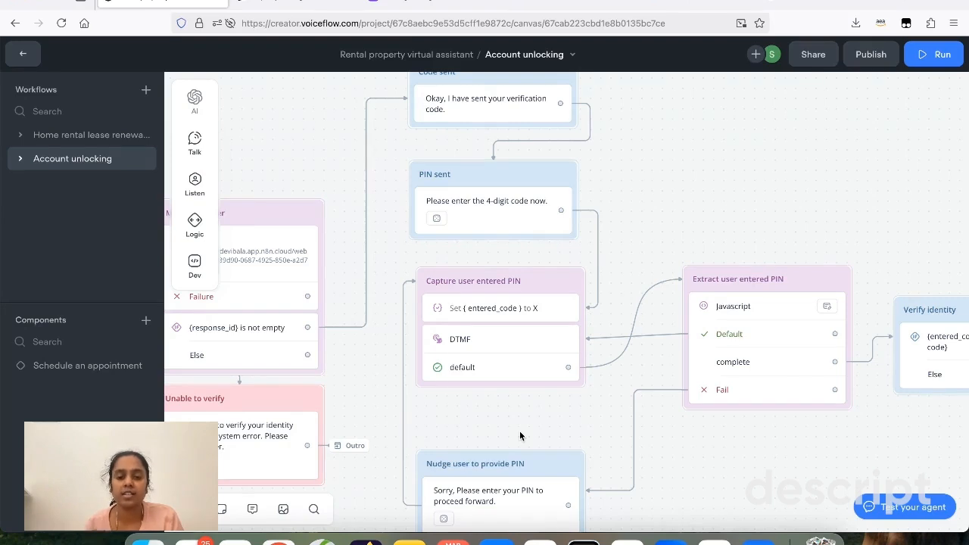
click(476, 340)
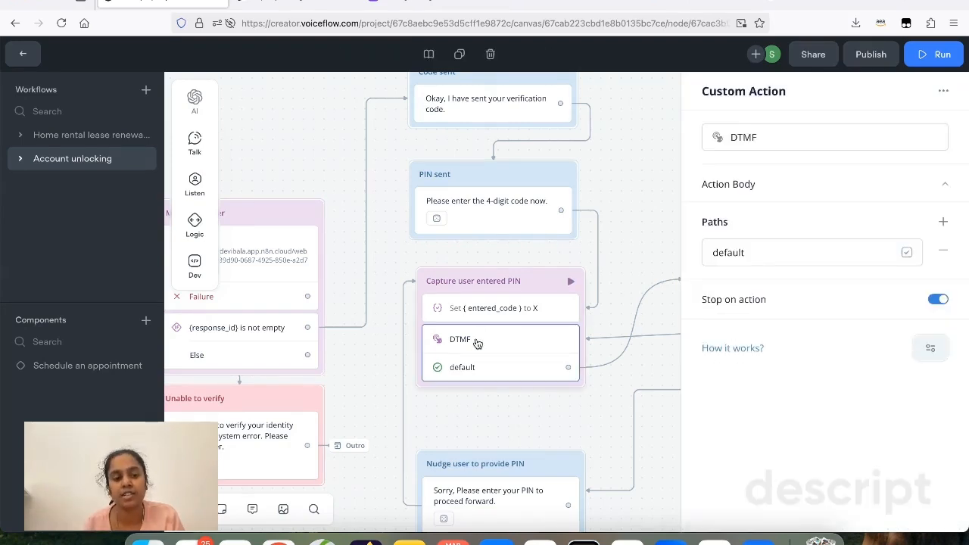
click(496, 424)
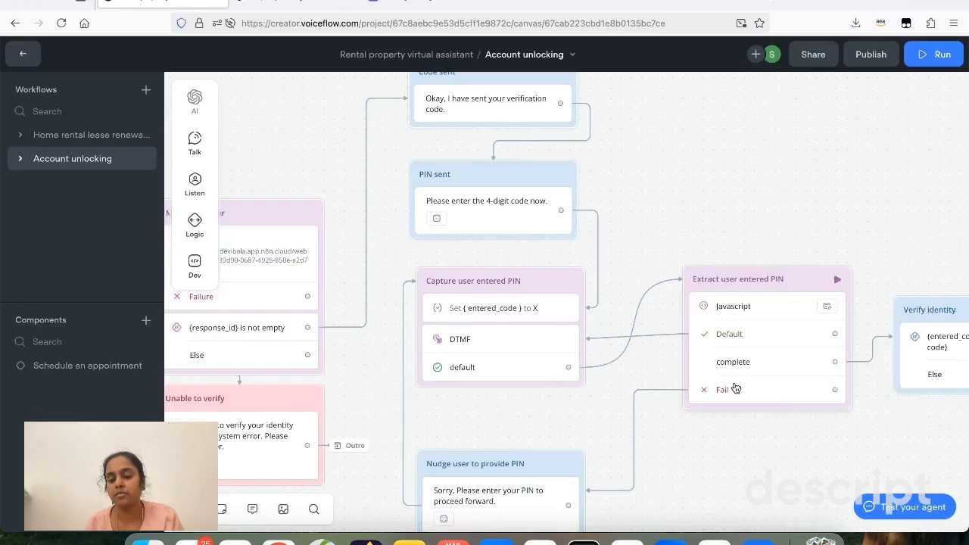
scroll(783, 372, right, 5)
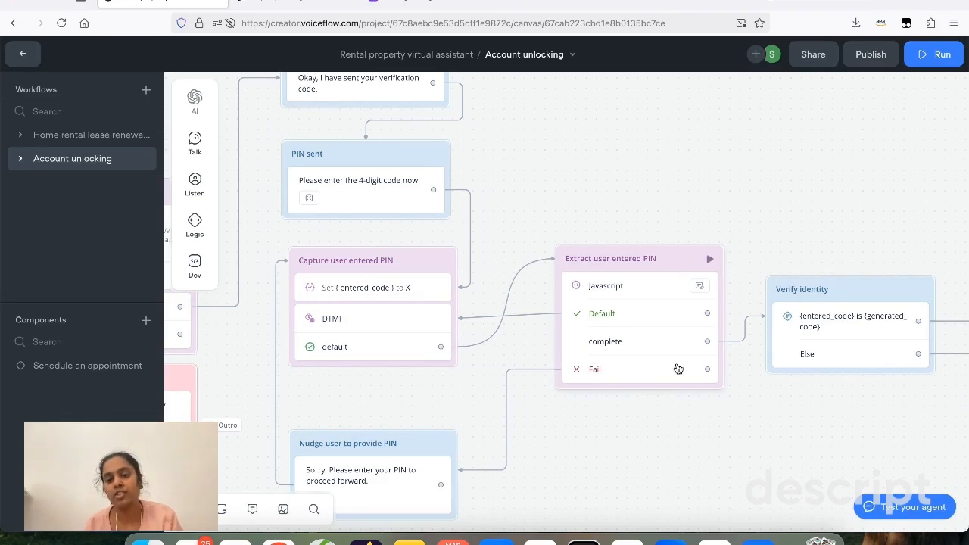
scroll(677, 368, right, 10)
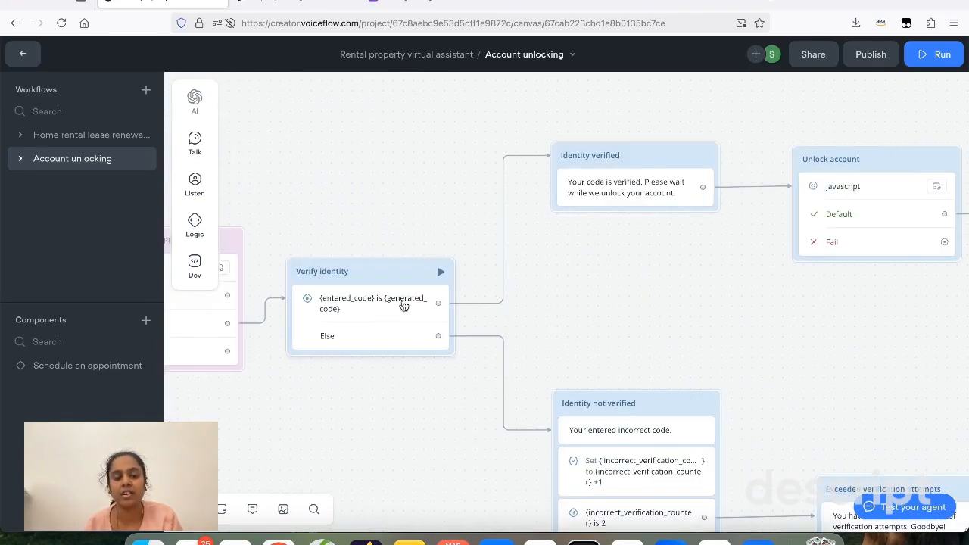
Step: Follow both outcomes of the Verify identity check: the incorrect-code retry blocks and the Unlock account path through to Unlock done
scroll(586, 212, right, 2)
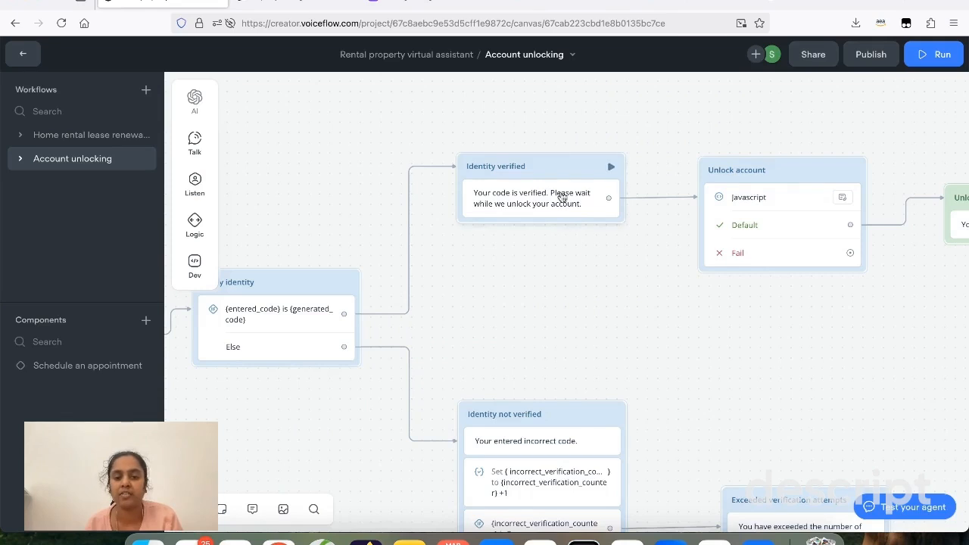
scroll(584, 334, down, 2)
scroll(584, 334, down, 6)
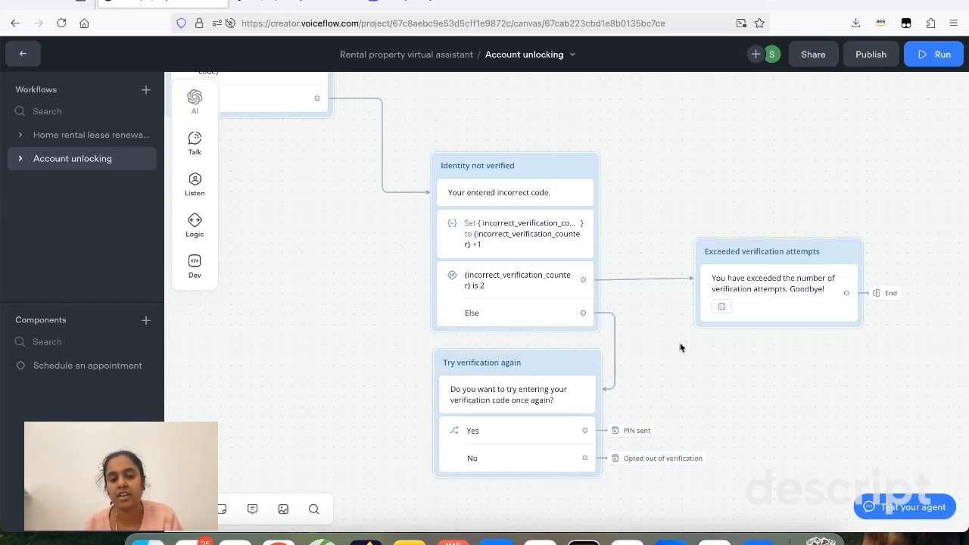
scroll(689, 338, up, 5)
scroll(689, 338, right, 3)
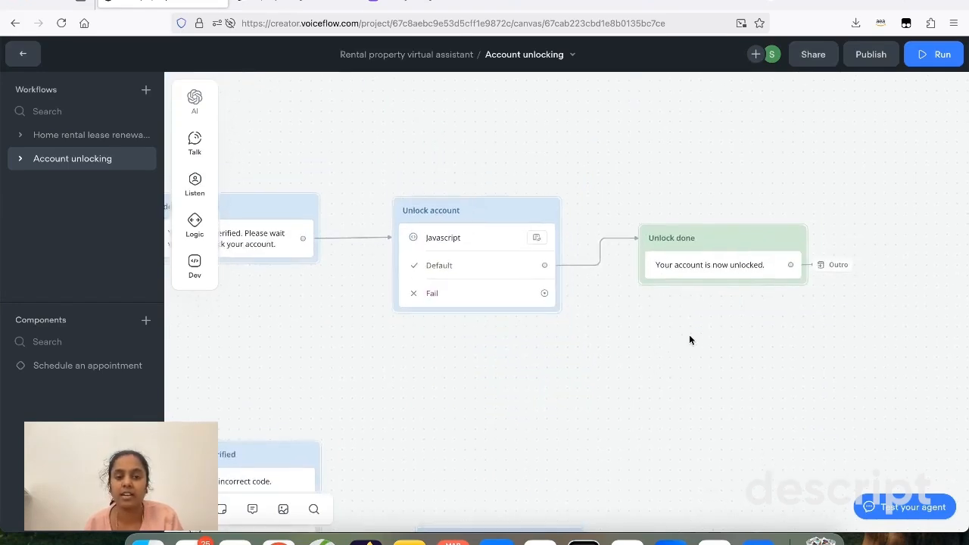
scroll(415, 250, left, 2)
scroll(415, 250, up, 1)
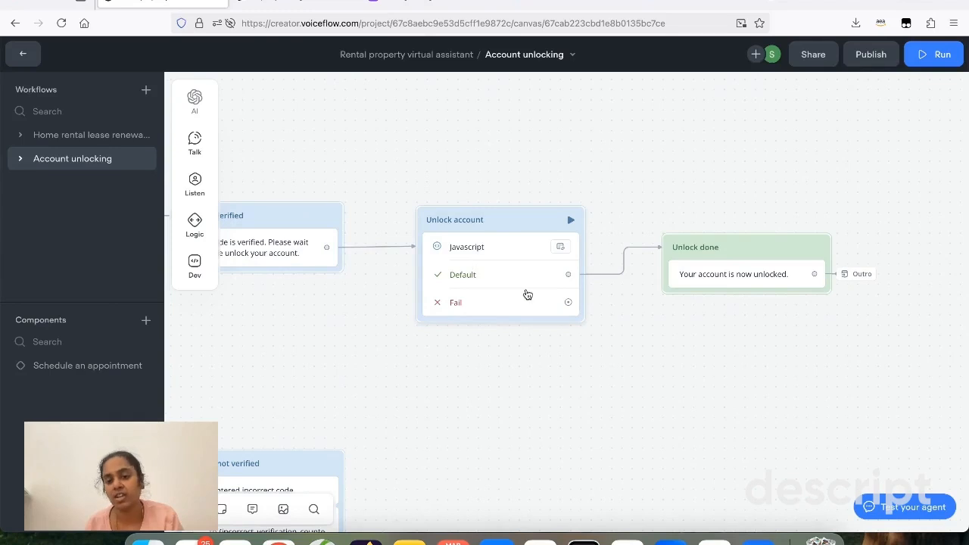
Step: Review the overall Account unlocking flow, then look closer at the blocks from Mail PIN to user through Extract user entered PIN
scroll(650, 411, down, 5)
scroll(649, 411, left, 5)
scroll(649, 411, right, 5)
scroll(650, 411, left, 5)
scroll(650, 411, down, 10)
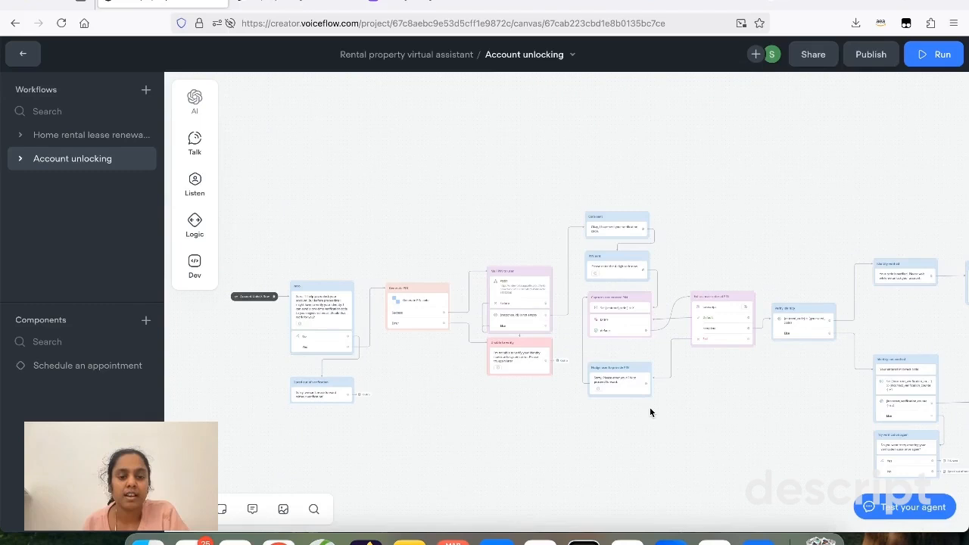
scroll(649, 411, up, 8)
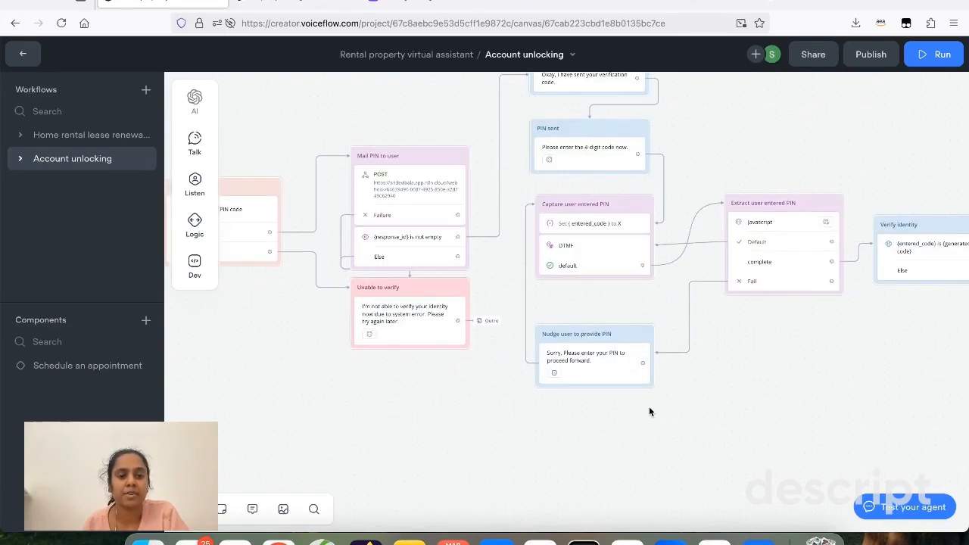